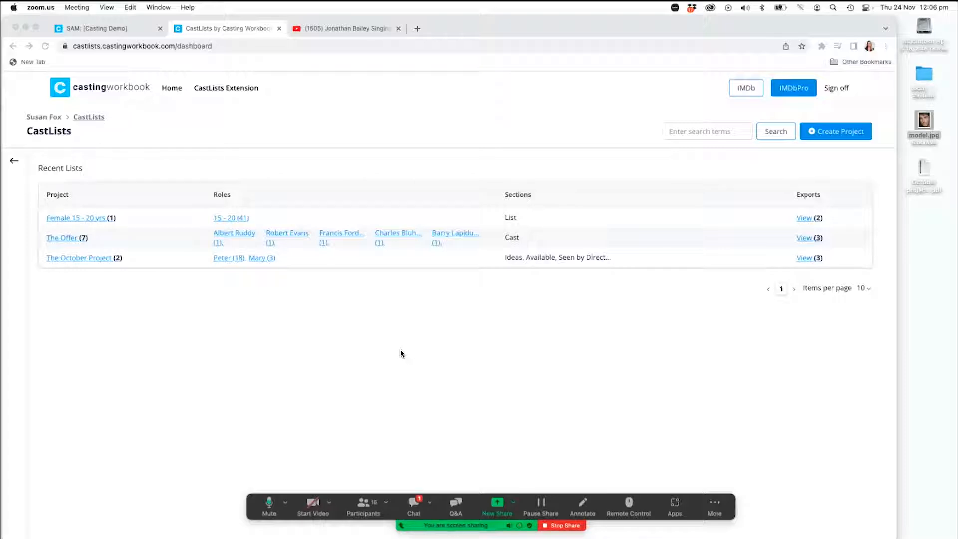
{"action": "left_click", "coordinate": [76, 259]}
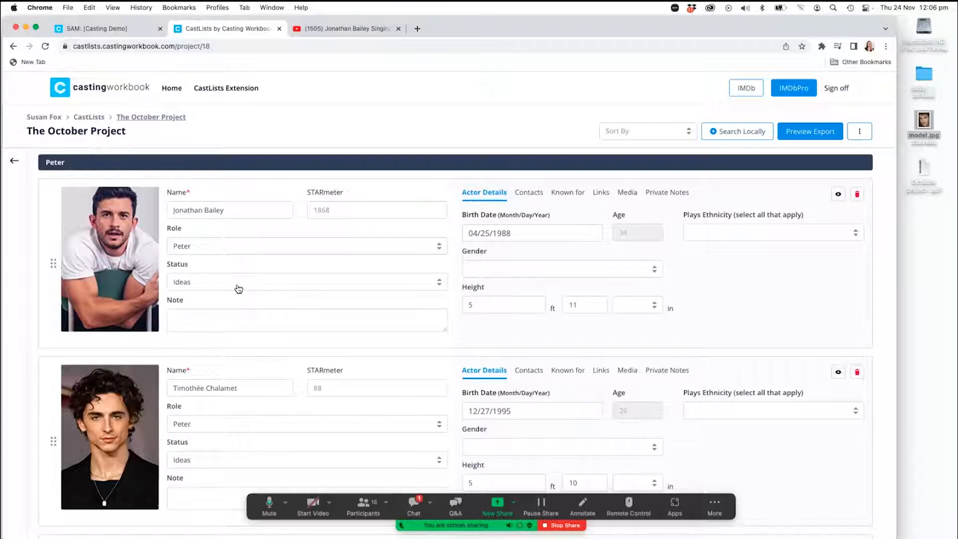
{"action": "left_click", "coordinate": [203, 250]}
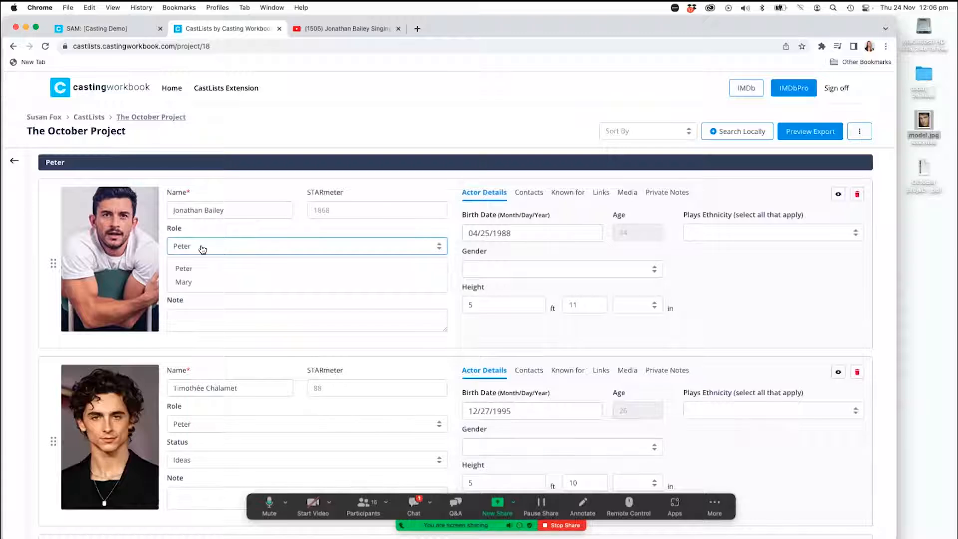
{"action": "left_click", "coordinate": [208, 233]}
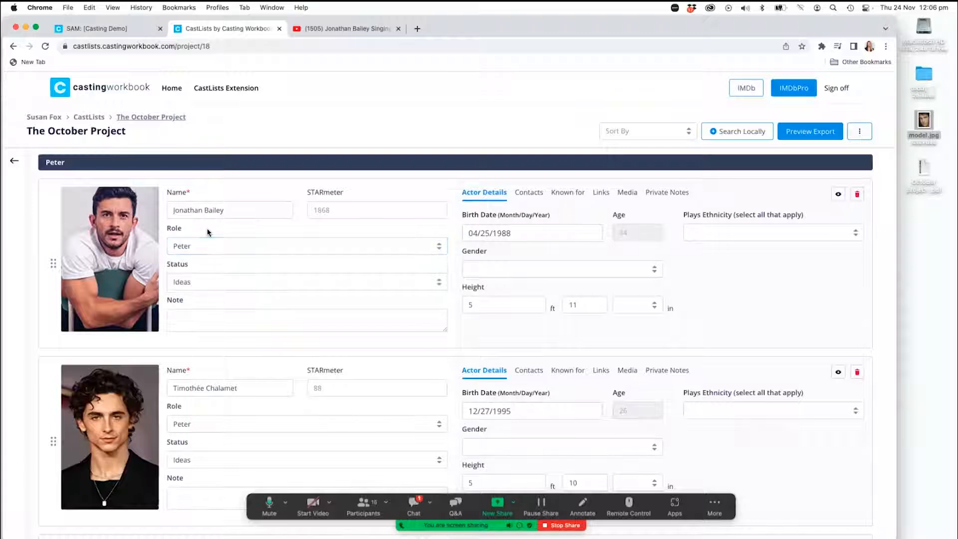
{"action": "left_click", "coordinate": [192, 282]}
{"action": "left_click", "coordinate": [201, 268]}
{"action": "left_click", "coordinate": [202, 319]}
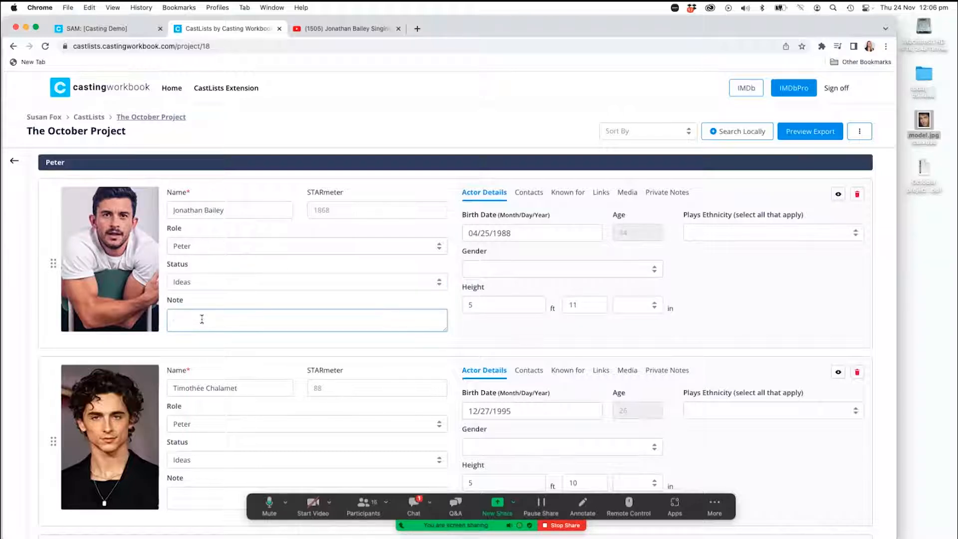
{"action": "type", "text": "shareable note"}
{"action": "left_click", "coordinate": [622, 274]}
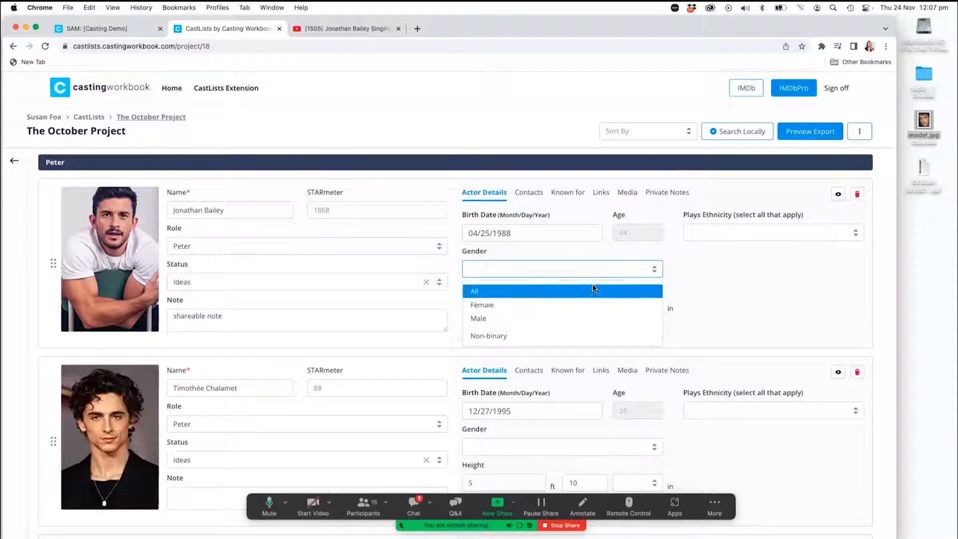
{"action": "left_click", "coordinate": [535, 317]}
Set Jonathan Bailey's plays-ethnicity to Caucasian and look over the other ethnicity options.
{"action": "left_click", "coordinate": [723, 236]}
{"action": "left_click", "coordinate": [697, 256]}
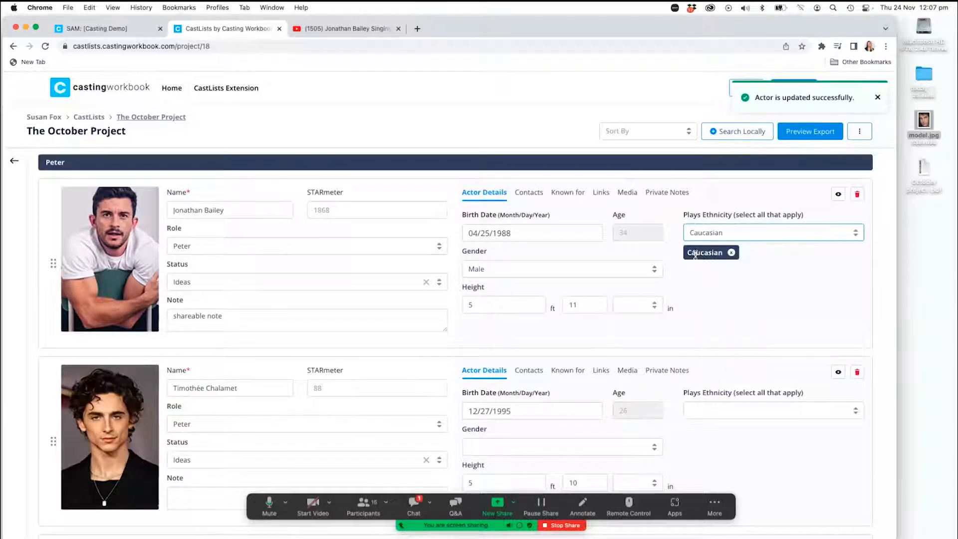
{"action": "left_click", "coordinate": [751, 238]}
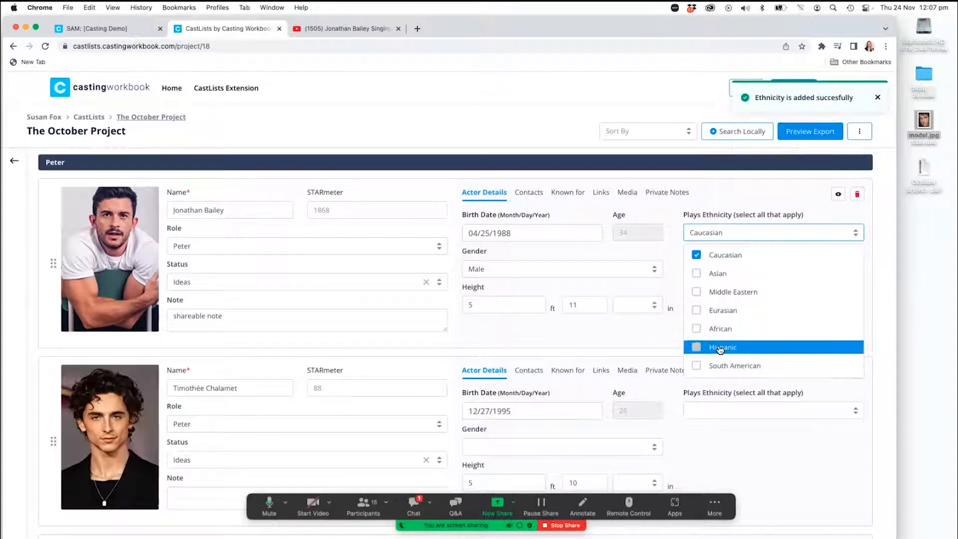
{"action": "left_click", "coordinate": [752, 210]}
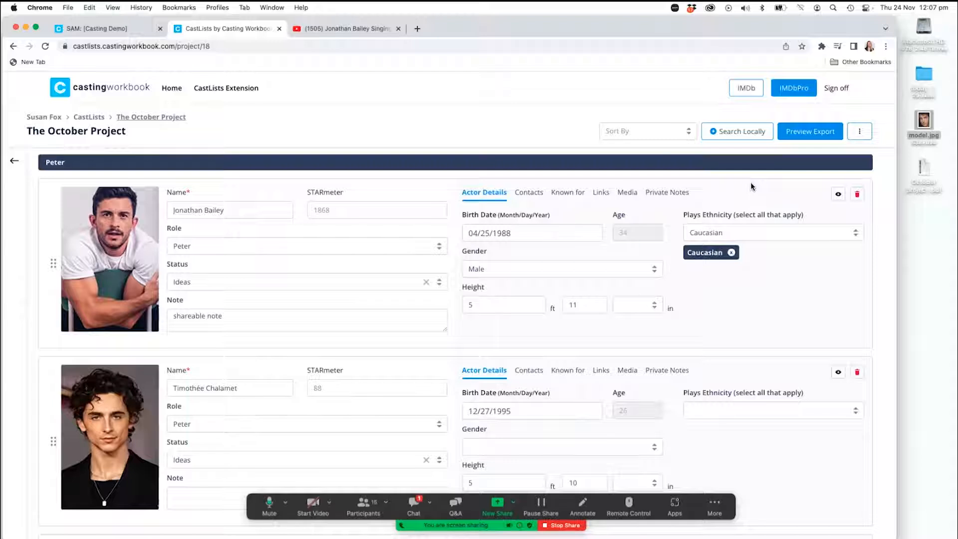
In Jonathan Bailey's contacts, move the last agency entry up to second place and deselect every entry except Conway van Gelder Grant.
{"action": "left_click", "coordinate": [531, 195]}
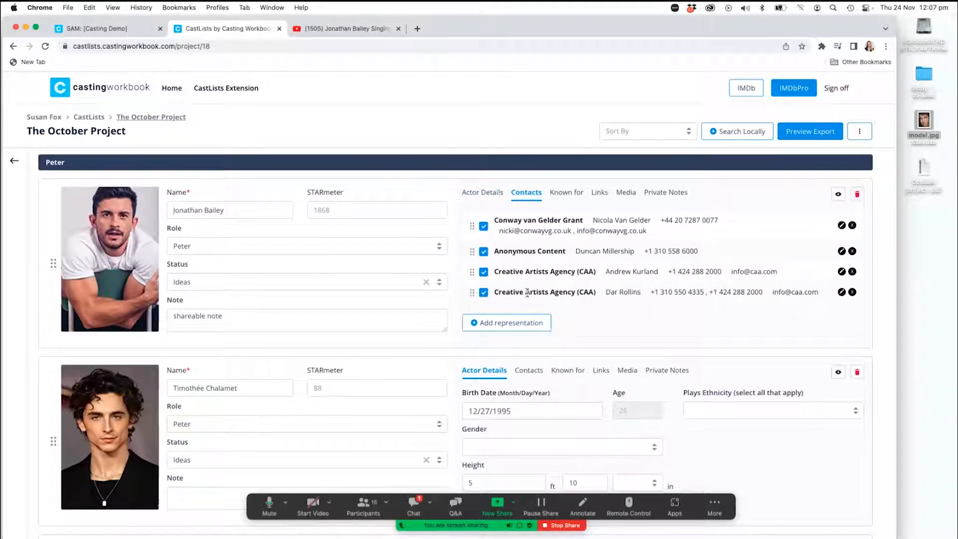
{"action": "left_click_drag", "start_coordinate": [472, 293], "coordinate": [473, 251]}
{"action": "left_click", "coordinate": [483, 270]}
{"action": "left_click", "coordinate": [484, 250]}
{"action": "left_click", "coordinate": [484, 291]}
{"action": "scroll", "coordinate": [509, 277], "scroll_direction": "down", "scroll_amount": 1}
{"action": "scroll", "coordinate": [509, 277], "scroll_direction": "down", "scroll_amount": 3}
{"action": "scroll", "coordinate": [508, 274], "scroll_direction": "up", "scroll_amount": 5}
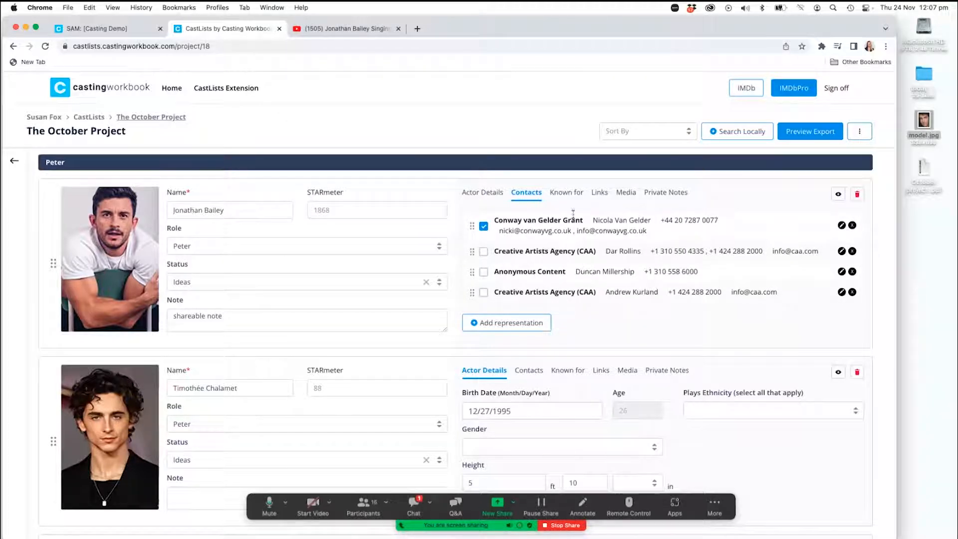
Move Broadchurch to the first place in Jonathan Bailey's known-for credits.
{"action": "left_click", "coordinate": [566, 196]}
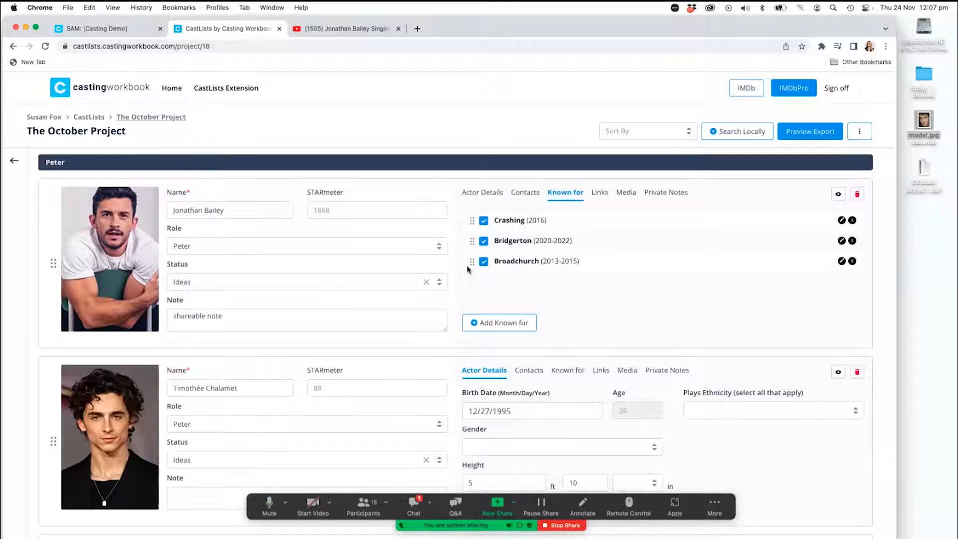
{"action": "left_click_drag", "start_coordinate": [471, 261], "coordinate": [472, 220]}
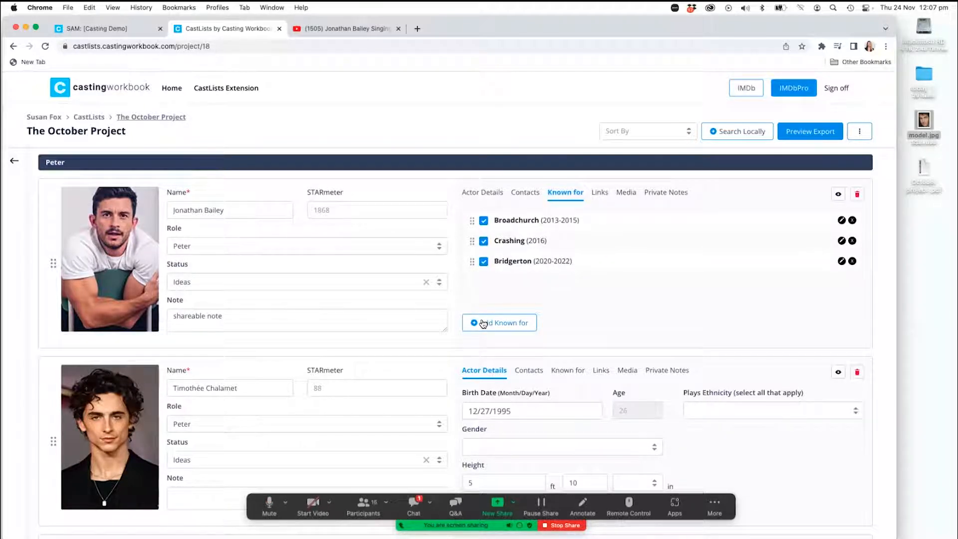
{"action": "left_click", "coordinate": [598, 196]}
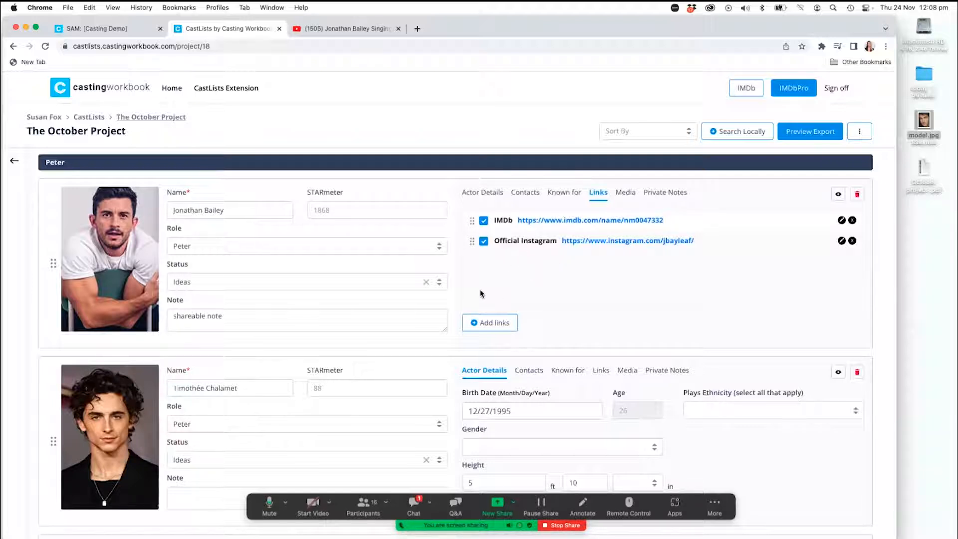
{"action": "left_click", "coordinate": [356, 30]}
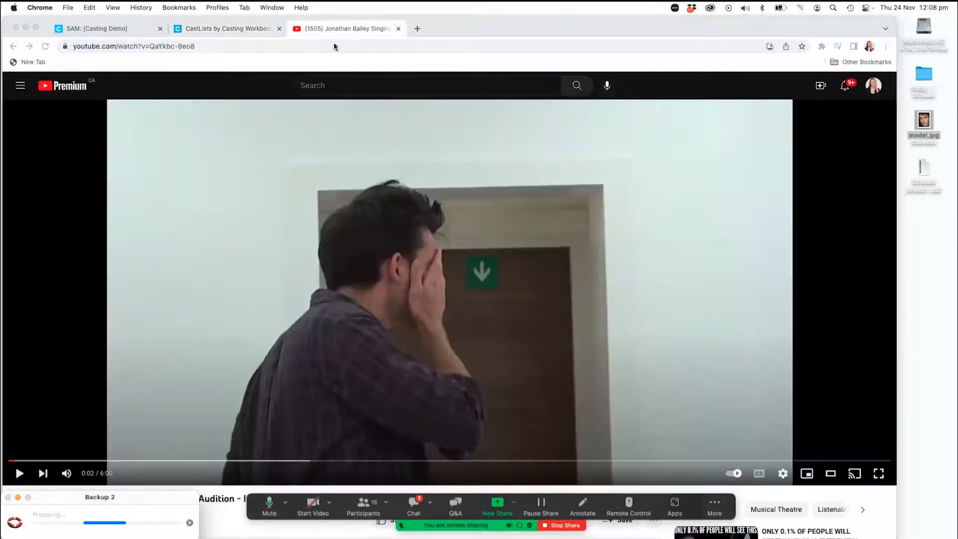
{"action": "left_click", "coordinate": [185, 46]}
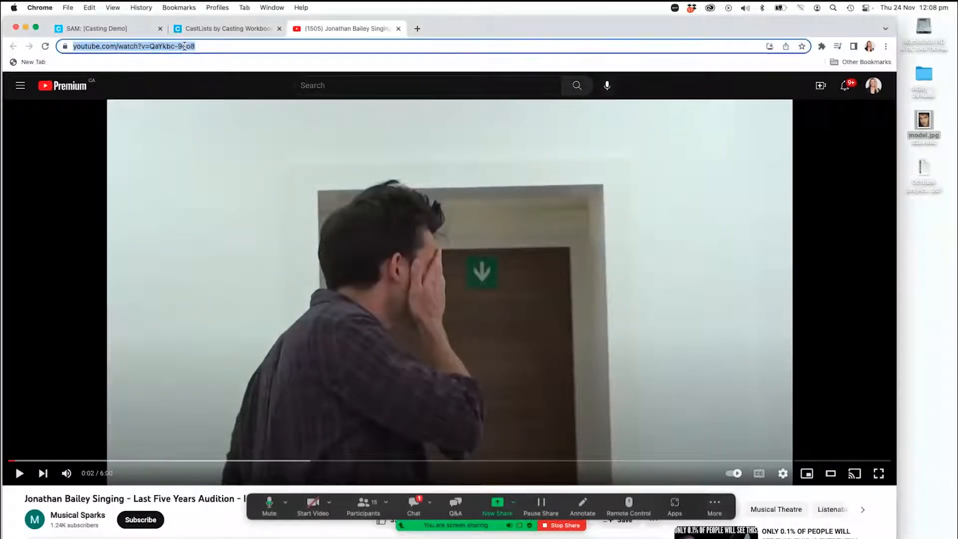
{"action": "left_click", "coordinate": [227, 29]}
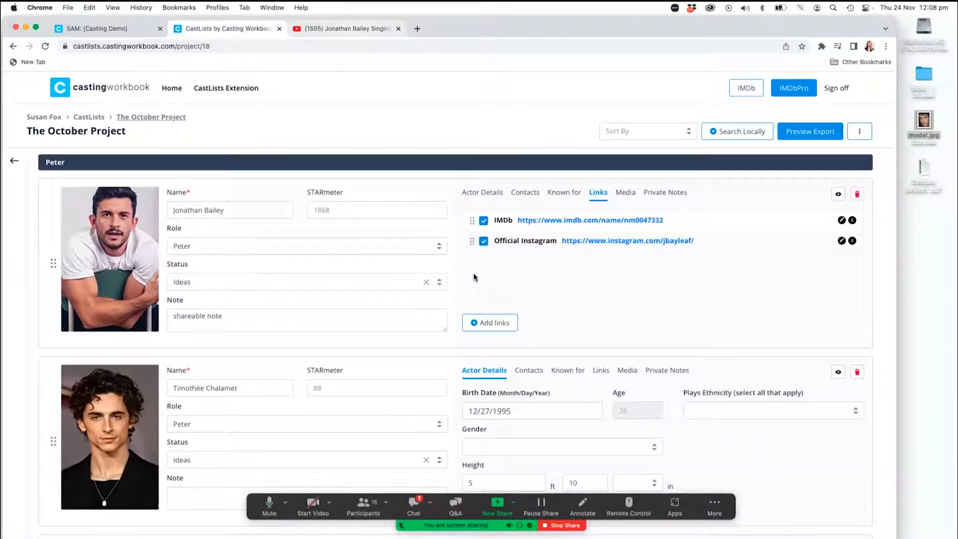
{"action": "right_click", "coordinate": [486, 323]}
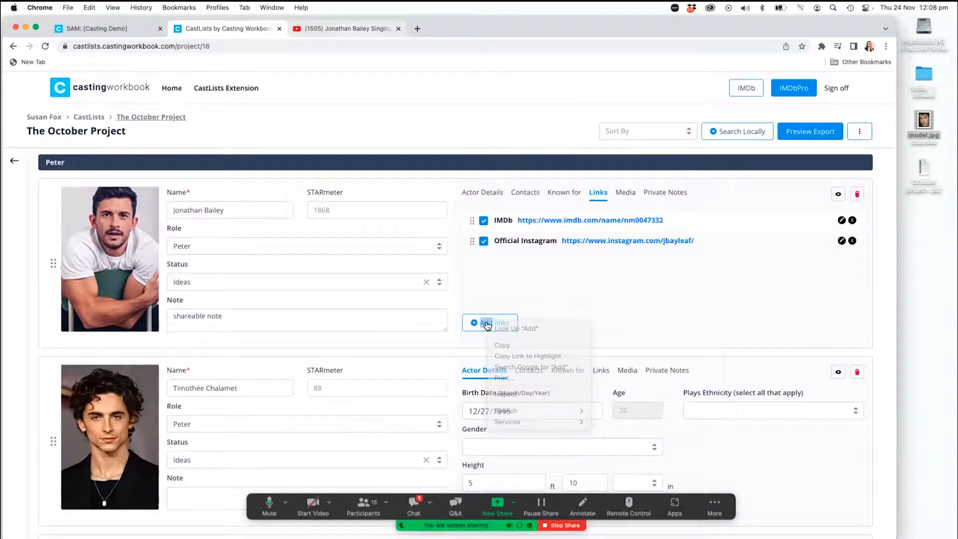
{"action": "left_click", "coordinate": [486, 323]}
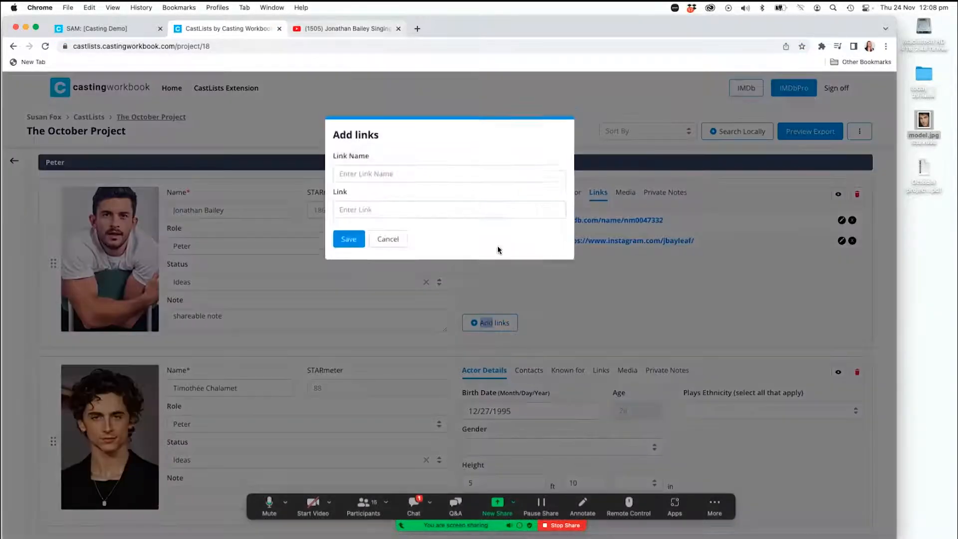
{"action": "left_click", "coordinate": [406, 181]}
{"action": "type", "text": "S"}
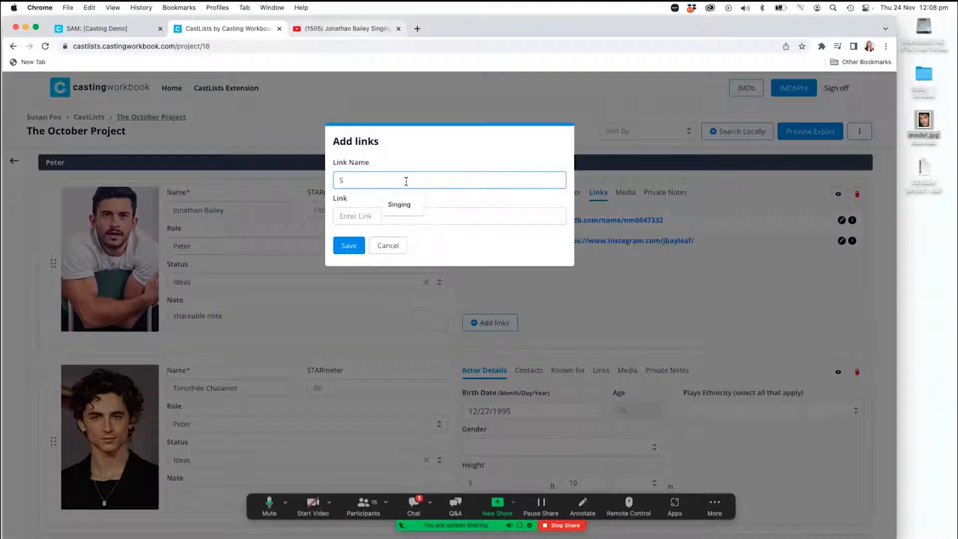
{"action": "left_click", "coordinate": [402, 203]}
{"action": "left_click", "coordinate": [394, 214]}
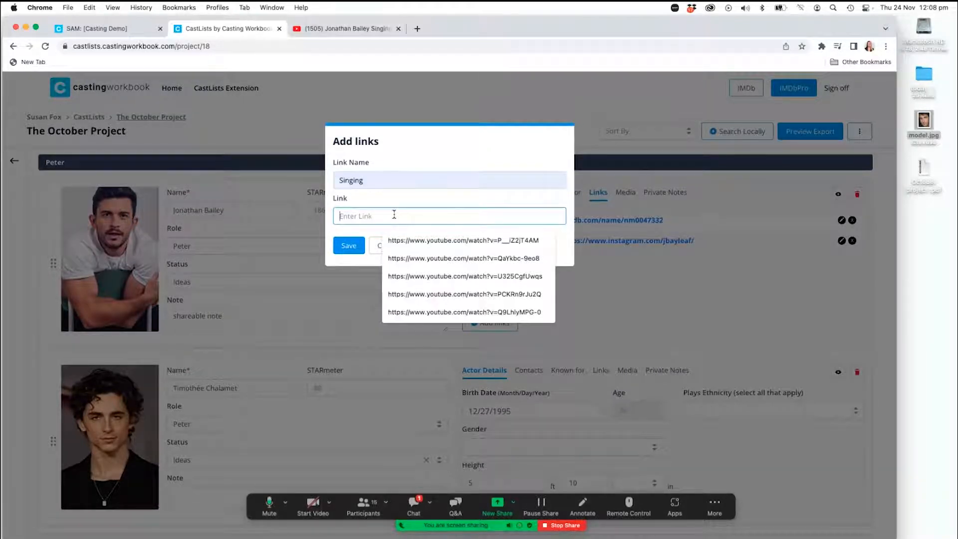
{"action": "key", "text": "Down"}
{"action": "key", "text": "Down"}
{"action": "key", "text": "Return"}
{"action": "left_click", "coordinate": [348, 245]}
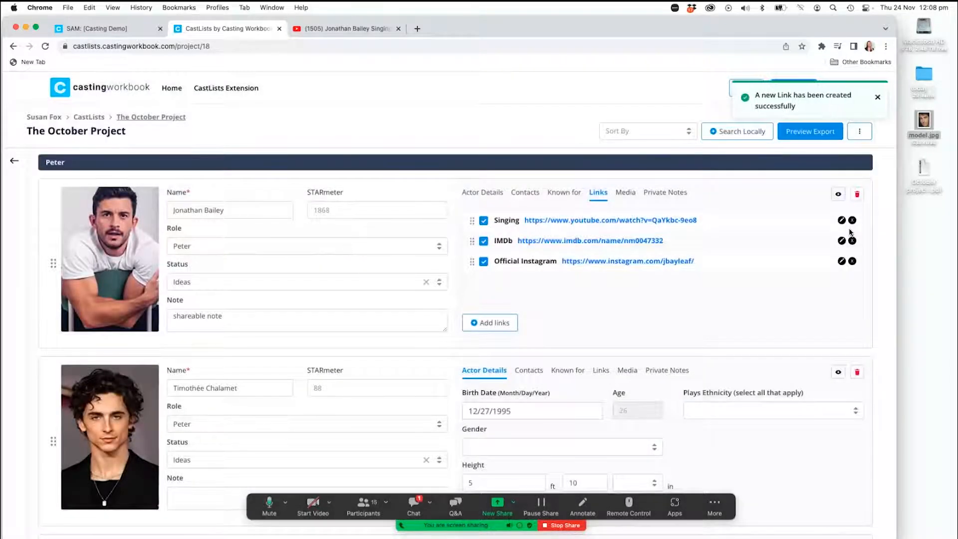
Open the Singing link to test it, pause the video and return to the cast list.
{"action": "left_click", "coordinate": [550, 220]}
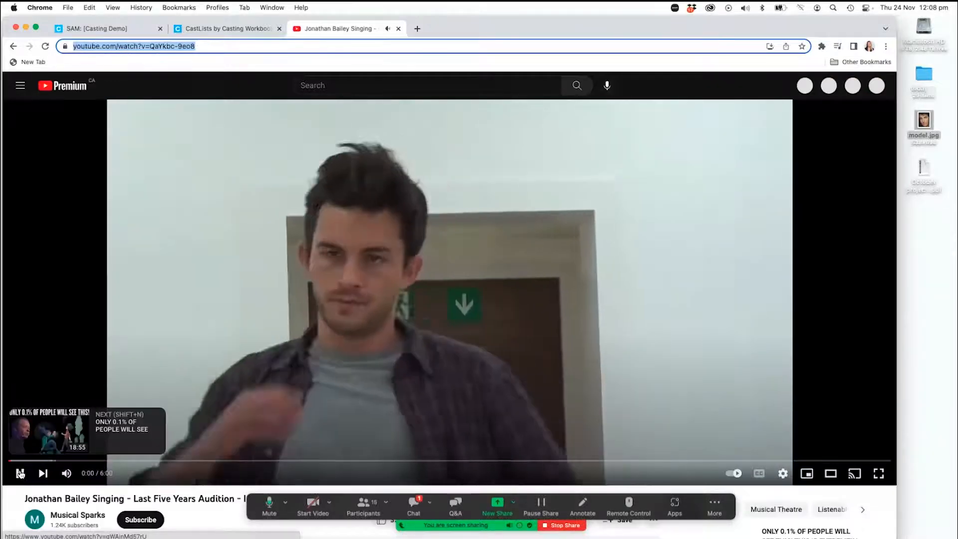
{"action": "left_click", "coordinate": [20, 465]}
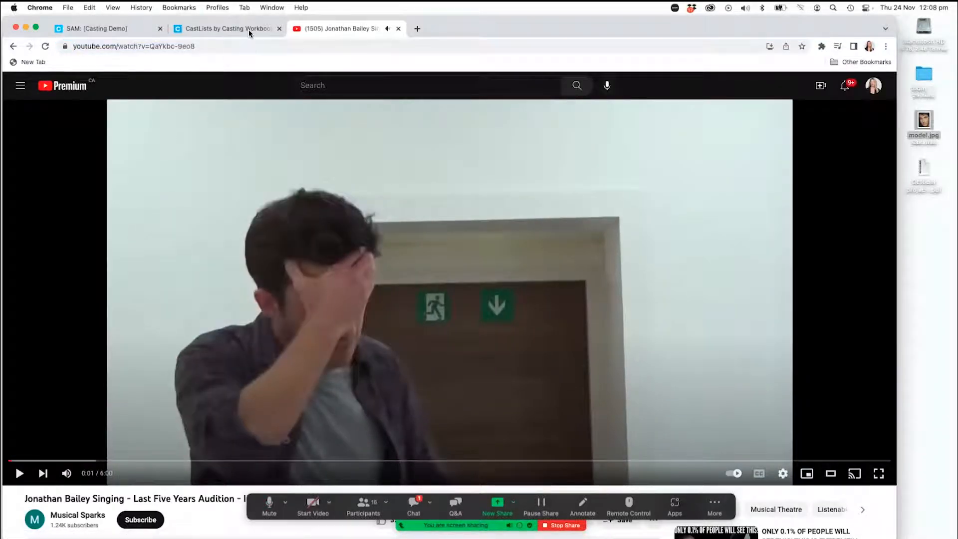
{"action": "left_click", "coordinate": [249, 33]}
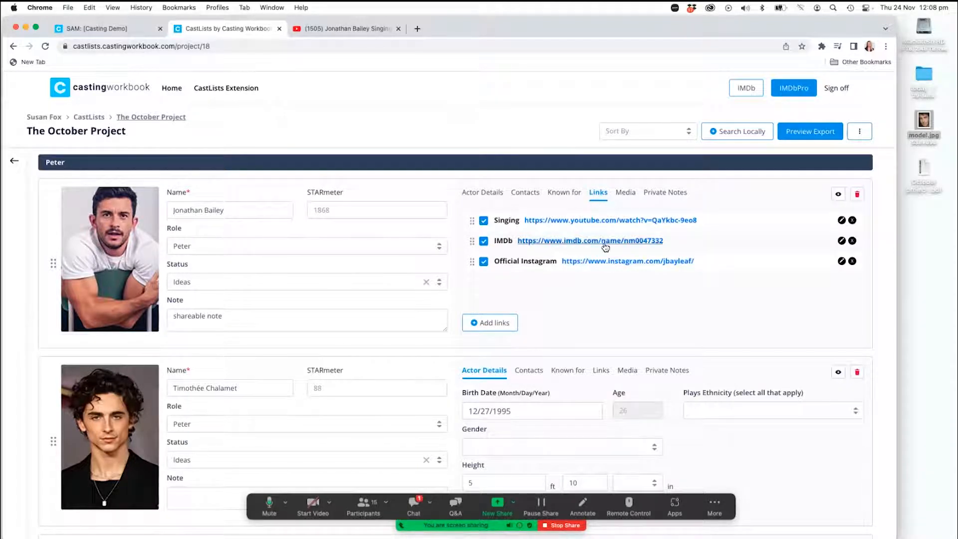
{"action": "left_click", "coordinate": [624, 194]}
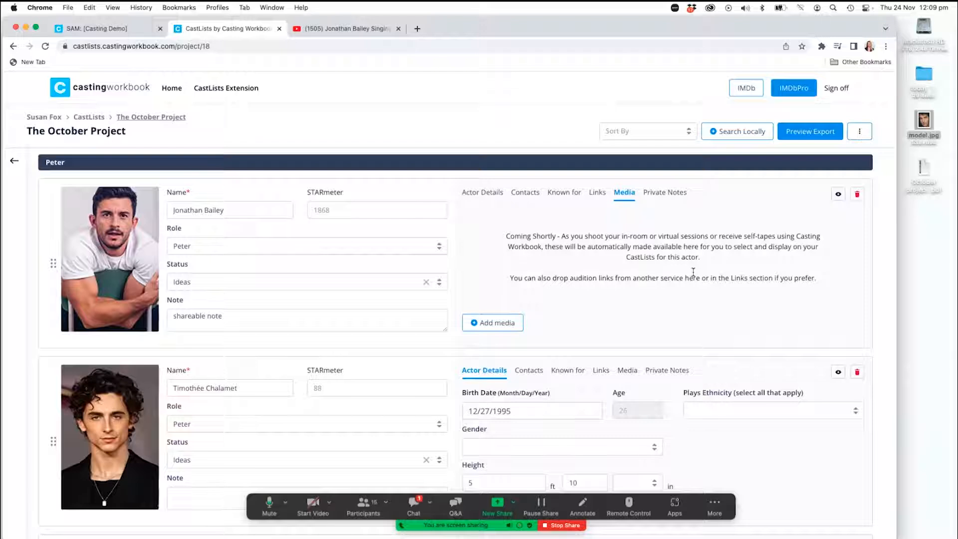
{"action": "left_click", "coordinate": [667, 194]}
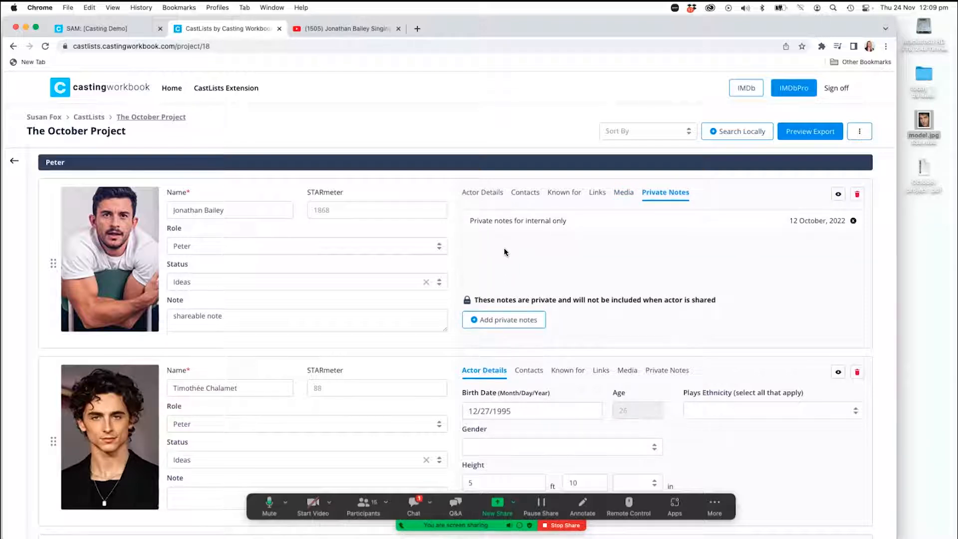
{"action": "left_click", "coordinate": [485, 320]}
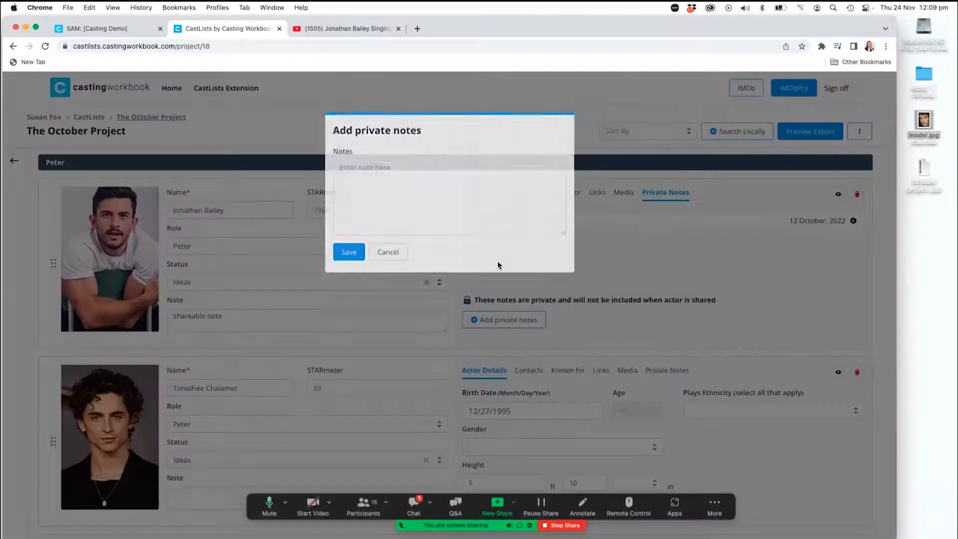
{"action": "left_click", "coordinate": [439, 208]}
{"action": "type", "text": "nev"}
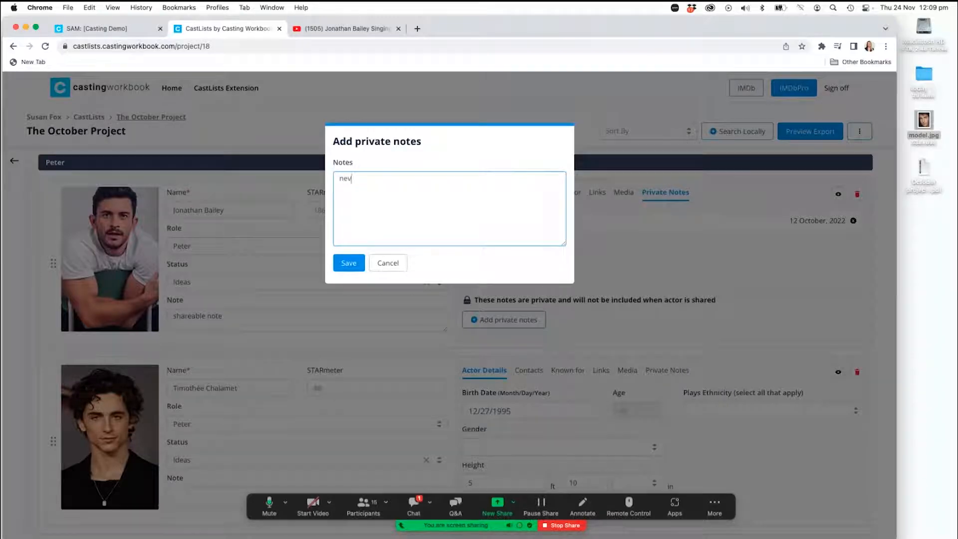
{"action": "type", "text": "er shareable"}
{"action": "left_click", "coordinate": [344, 261]}
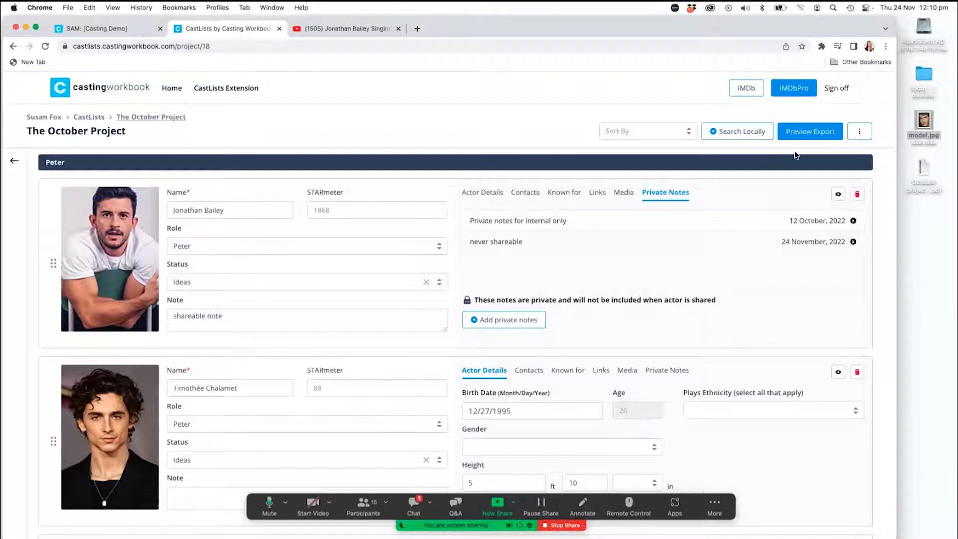
Create a new blank actor card in the project and upload model.jpg from the desktop as its photo.
{"action": "left_click", "coordinate": [860, 131]}
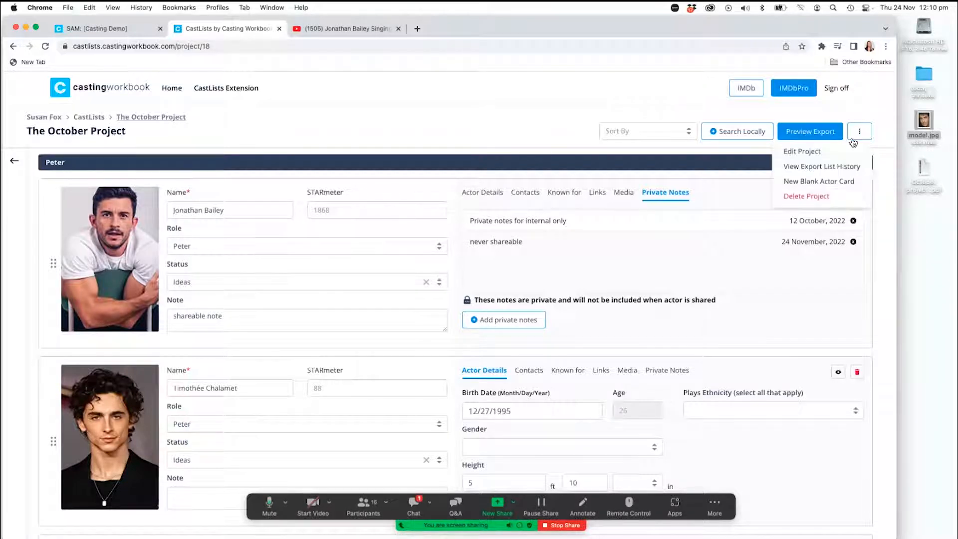
{"action": "left_click", "coordinate": [827, 184]}
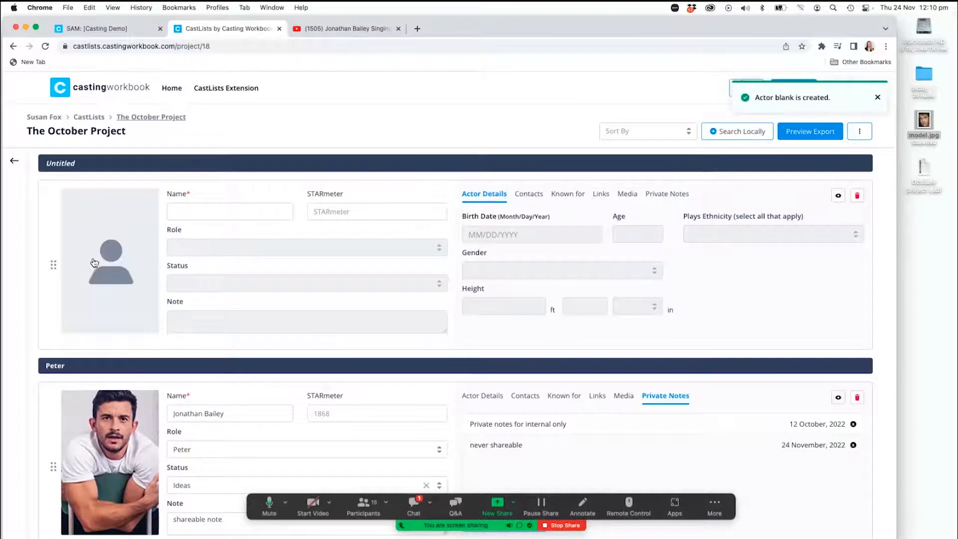
{"action": "left_click", "coordinate": [113, 264]}
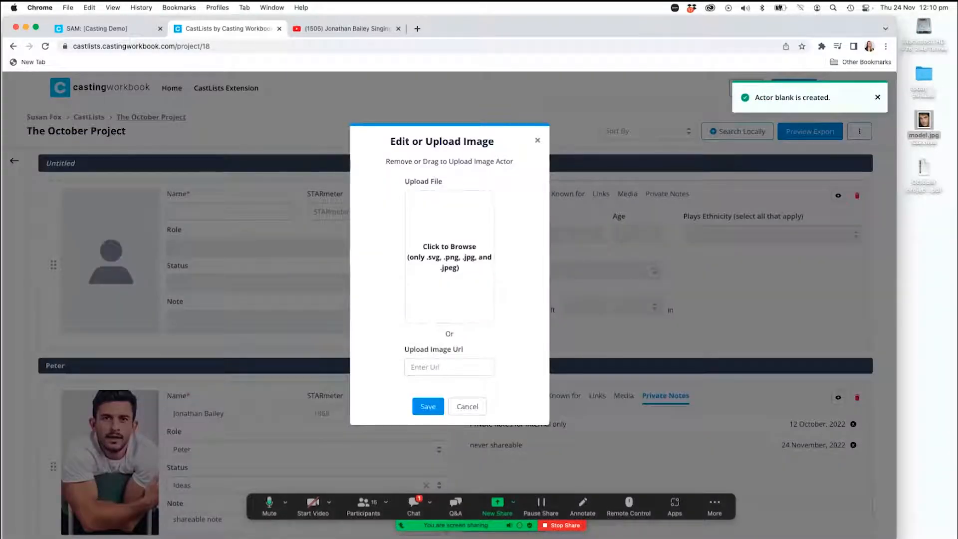
{"action": "left_click_drag", "start_coordinate": [923, 120], "coordinate": [444, 257]}
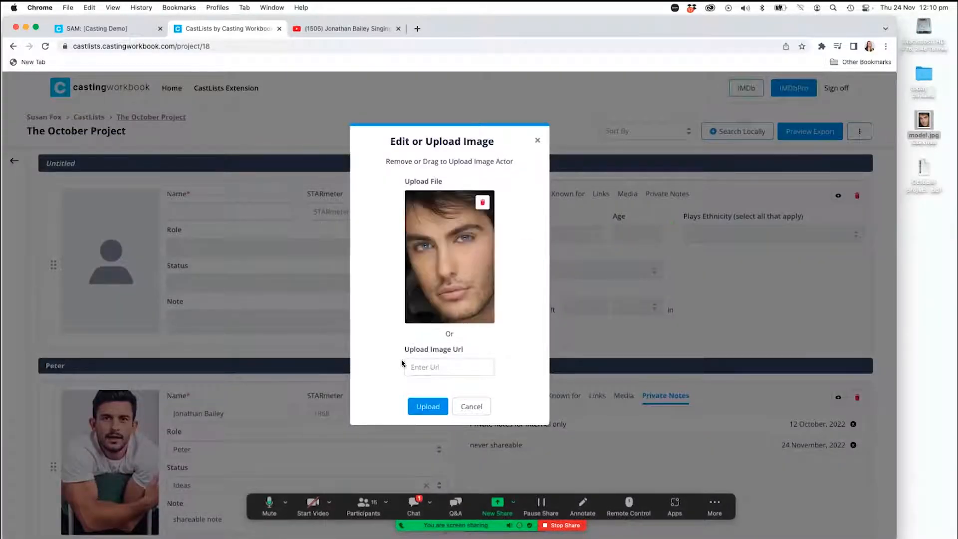
{"action": "left_click", "coordinate": [419, 409]}
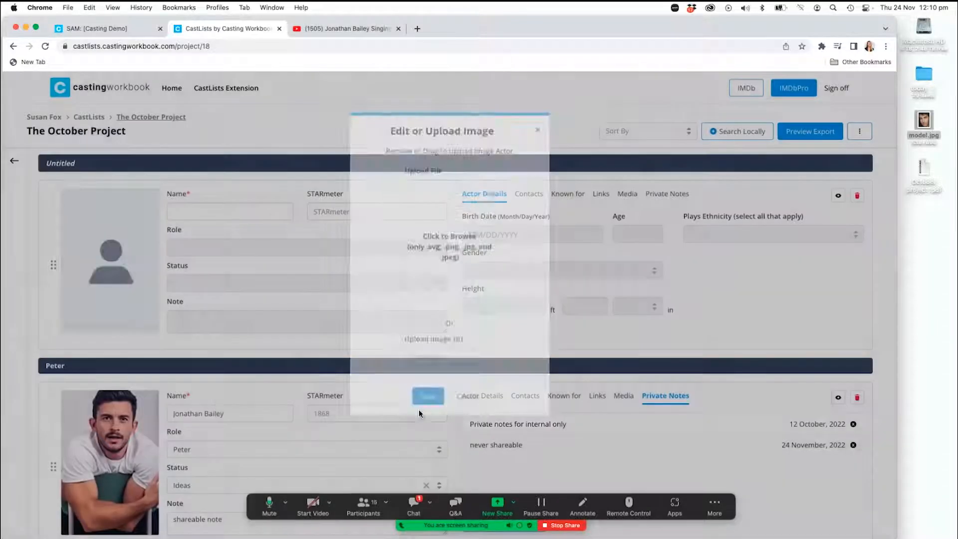
Enter the new actor's full name on the blank card, assign the role Peter and set the status to Ideas.
{"action": "left_click", "coordinate": [195, 212]}
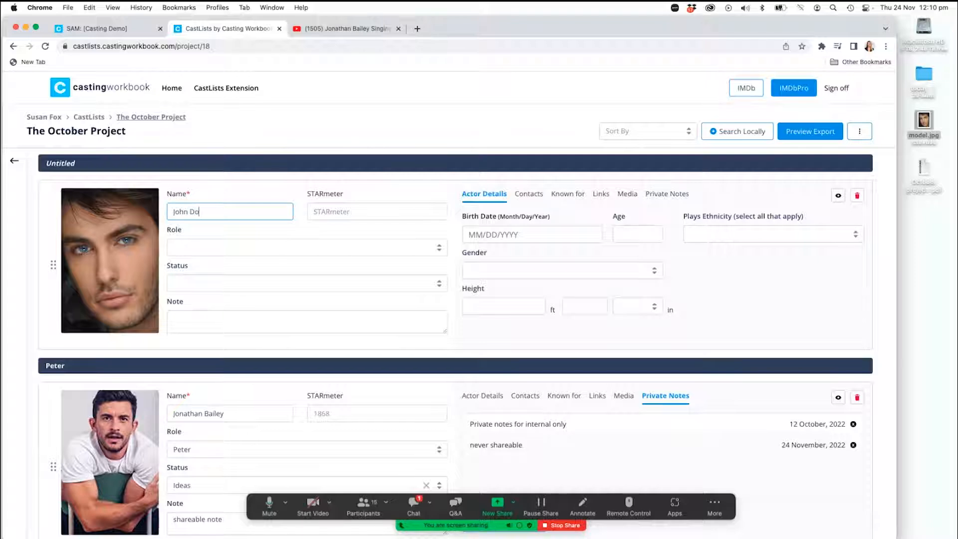
{"action": "left_click", "coordinate": [258, 248]}
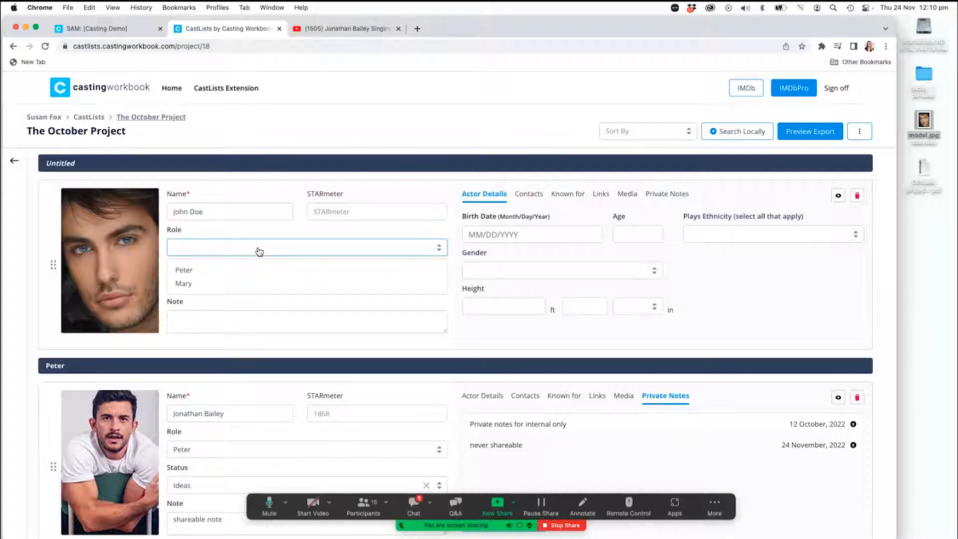
{"action": "left_click", "coordinate": [258, 270]}
{"action": "scroll", "coordinate": [250, 280], "scroll_direction": "down", "scroll_amount": 3}
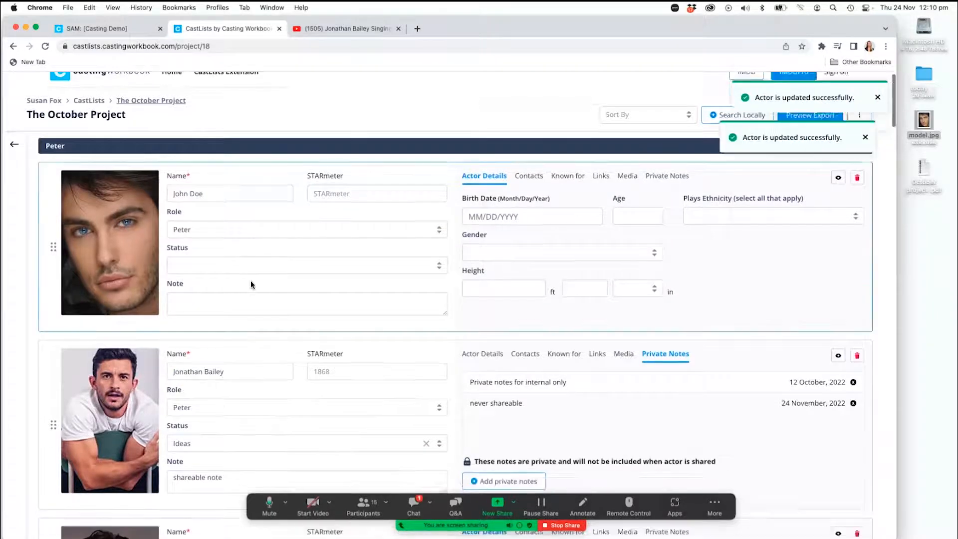
{"action": "left_click", "coordinate": [251, 226]}
{"action": "left_click", "coordinate": [250, 201]}
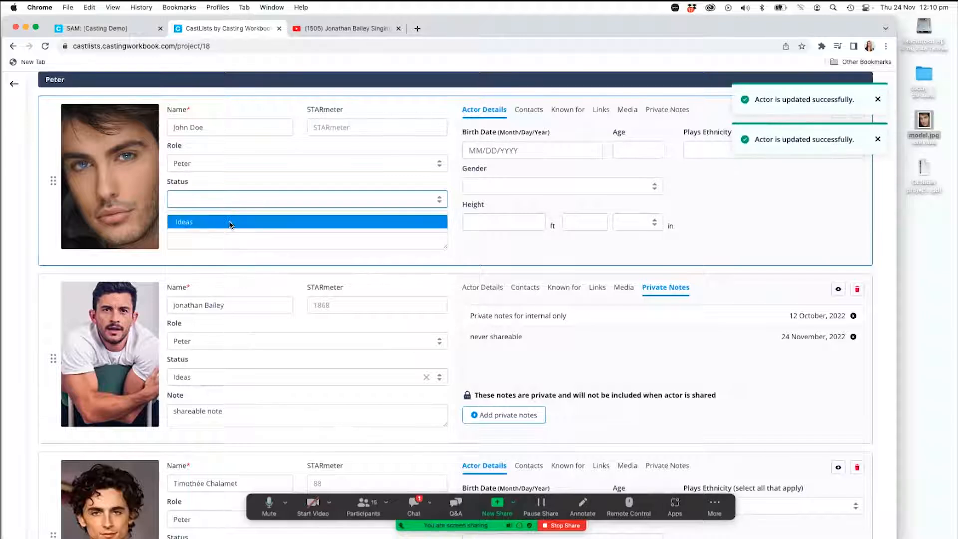
{"action": "left_click", "coordinate": [228, 220]}
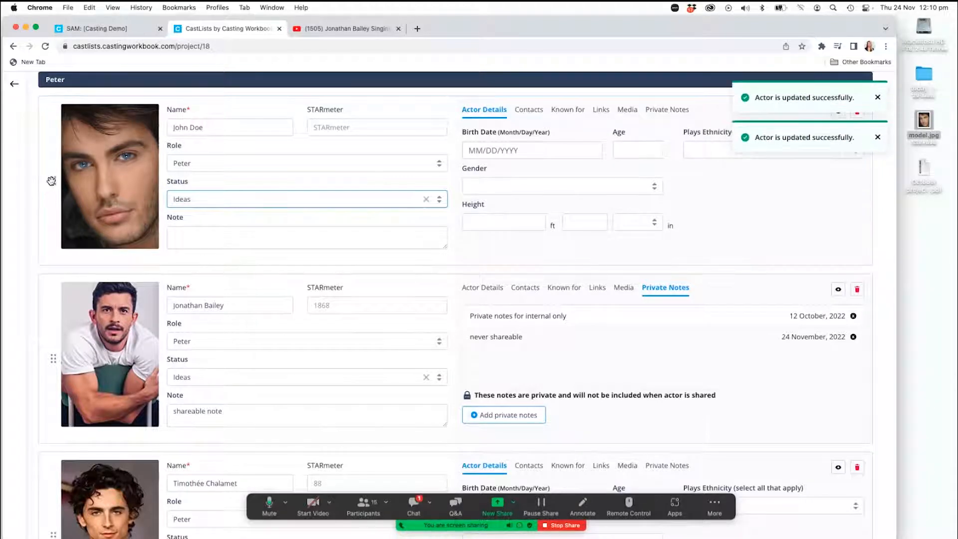
Move the new actor's card down the Peter list to directly below Timothée Chalamet's card.
{"action": "left_click_drag", "start_coordinate": [52, 180], "coordinate": [73, 302]}
{"action": "scroll", "coordinate": [529, 225], "scroll_direction": "up", "scroll_amount": 3}
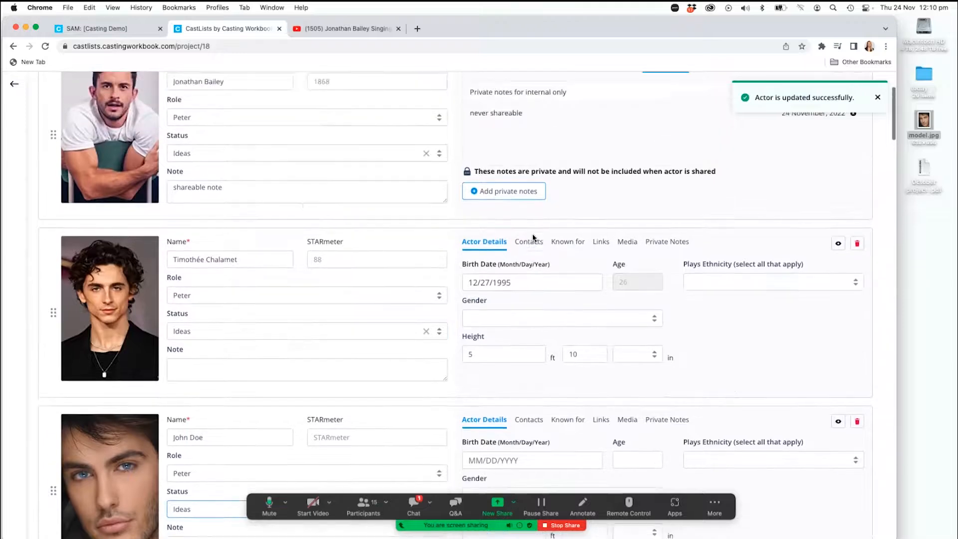
{"action": "scroll", "coordinate": [533, 238], "scroll_direction": "up", "scroll_amount": 2}
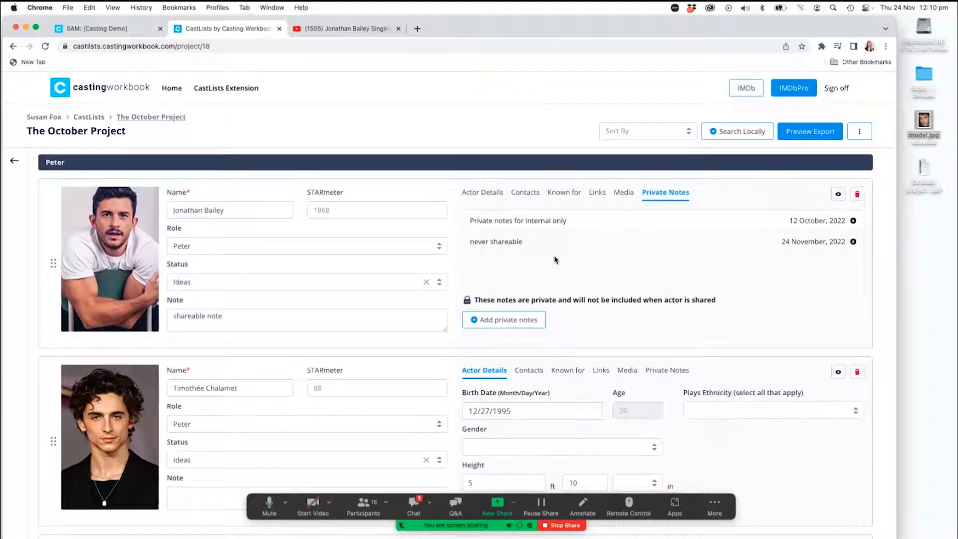
Hide the new actor's card and Aziz Ansari's card in the Peter list.
{"action": "scroll", "coordinate": [672, 253], "scroll_direction": "down", "scroll_amount": 5}
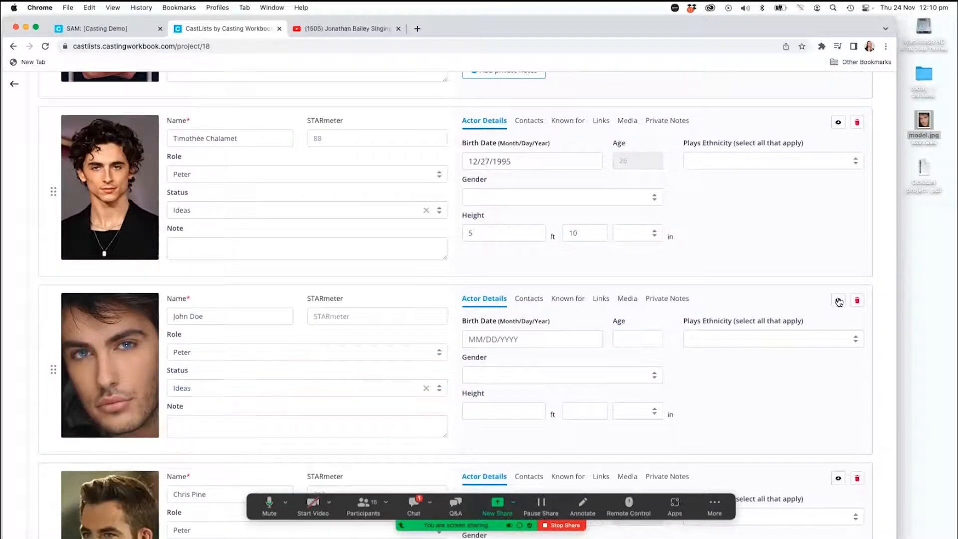
{"action": "left_click", "coordinate": [838, 300]}
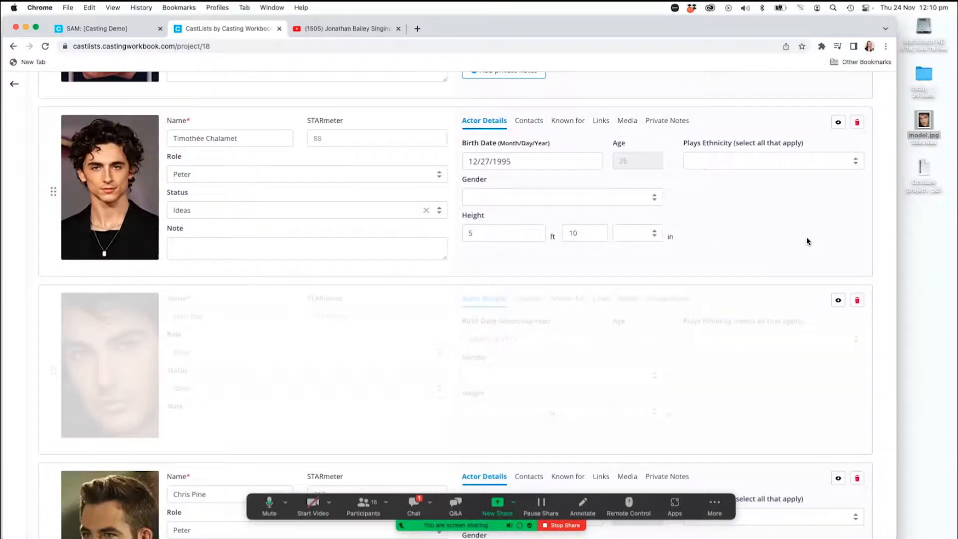
{"action": "scroll", "coordinate": [806, 236], "scroll_direction": "up", "scroll_amount": 5}
{"action": "scroll", "coordinate": [814, 321], "scroll_direction": "down", "scroll_amount": 13}
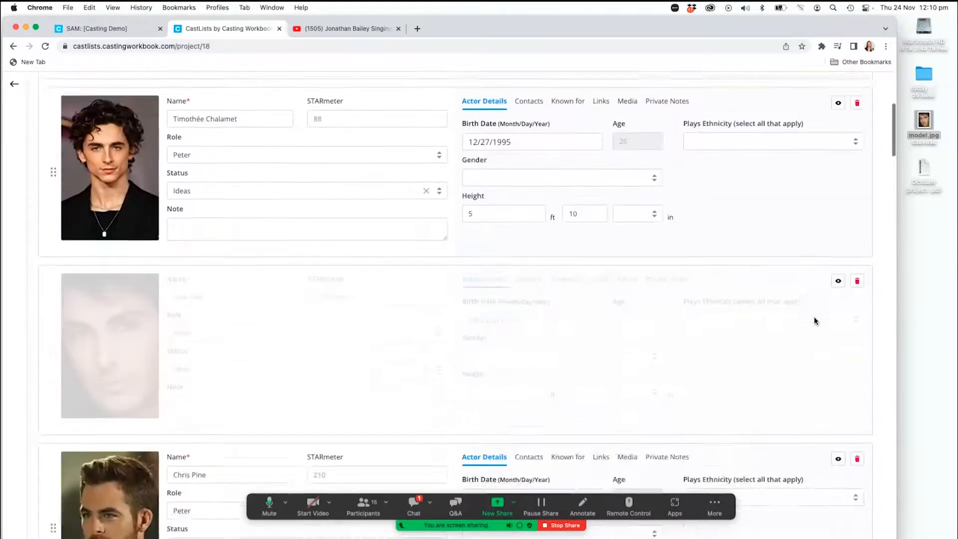
{"action": "scroll", "coordinate": [814, 323], "scroll_direction": "down", "scroll_amount": 3}
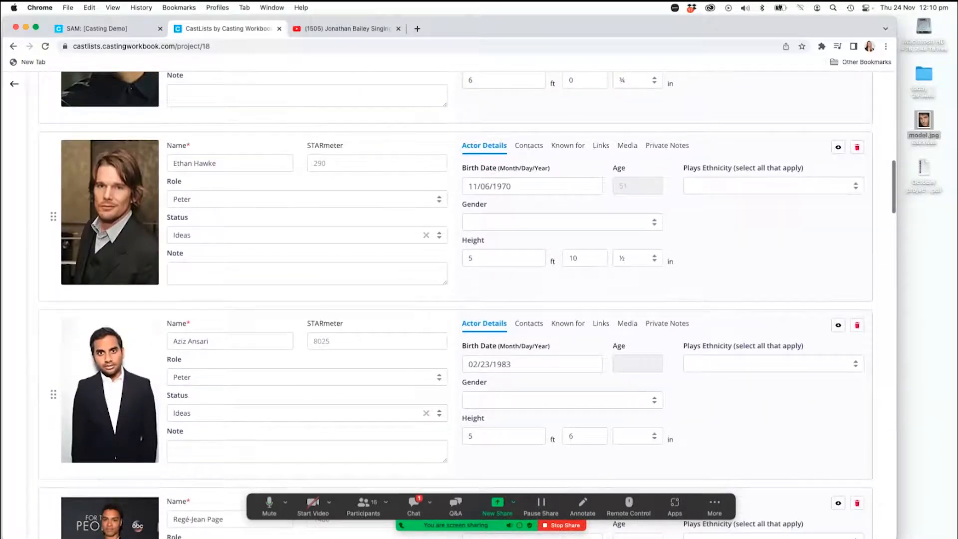
{"action": "left_click", "coordinate": [837, 325]}
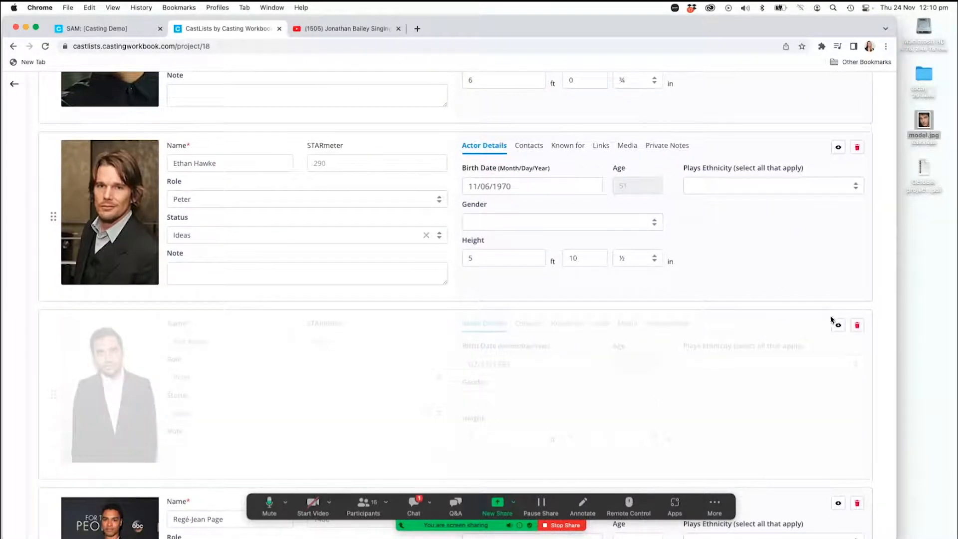
Generate an export preview of the Peter role with Ideas status, including height, notes, contacts, links, known for and age.
{"action": "scroll", "coordinate": [808, 270], "scroll_direction": "up", "scroll_amount": 15}
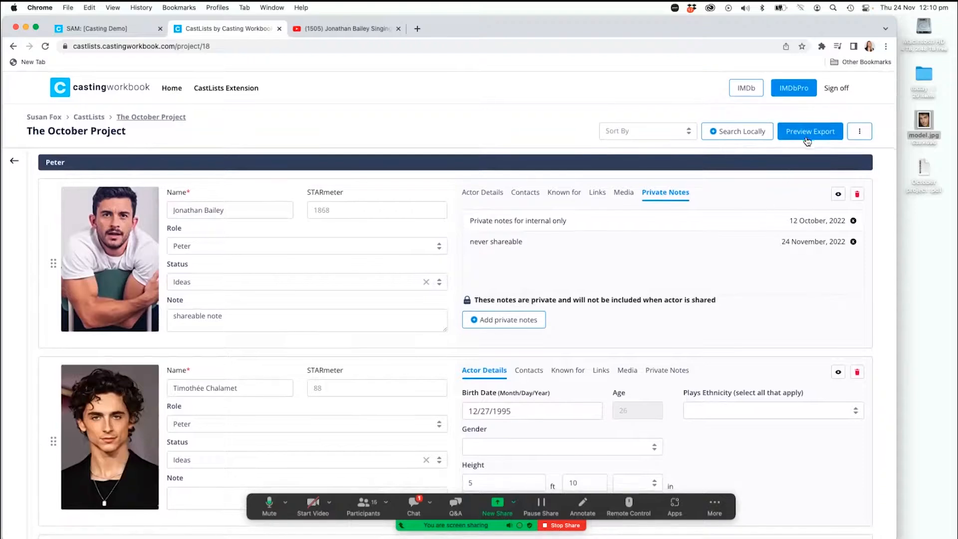
{"action": "left_click", "coordinate": [807, 137]}
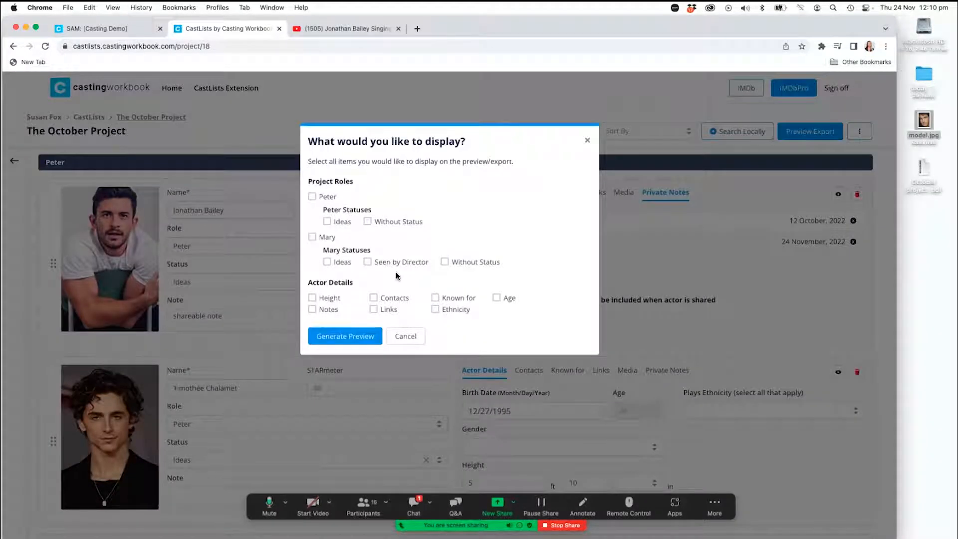
{"action": "left_click", "coordinate": [312, 198]}
{"action": "left_click", "coordinate": [312, 309]}
{"action": "left_click", "coordinate": [373, 297]}
{"action": "left_click", "coordinate": [373, 310]}
{"action": "left_click", "coordinate": [435, 298]}
{"action": "left_click", "coordinate": [497, 298]}
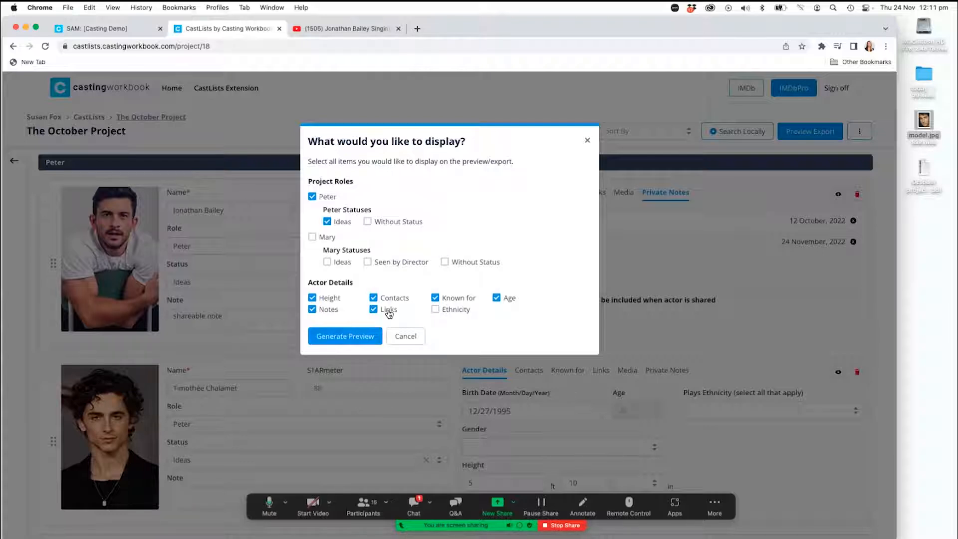
{"action": "left_click", "coordinate": [341, 337]}
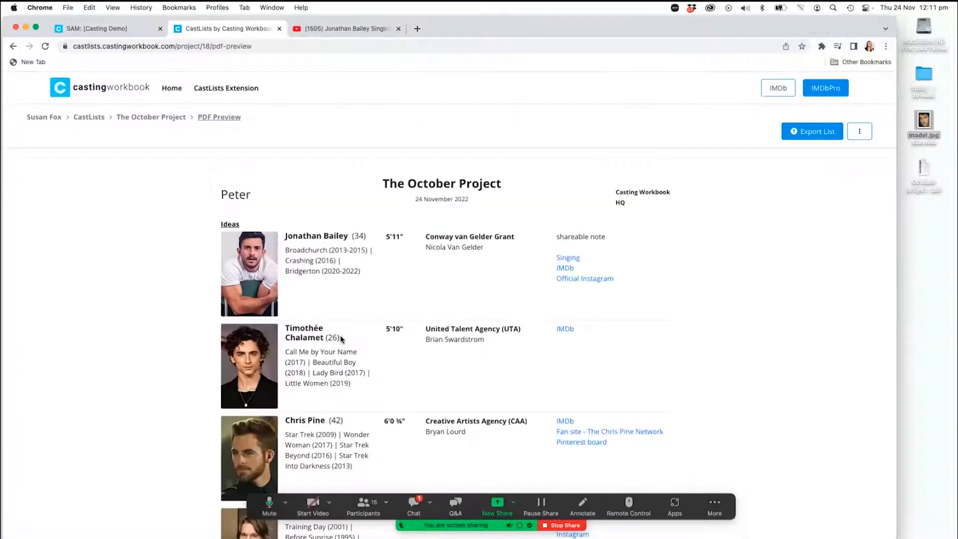
Review the preview, export the list with the title "For Production - Peter" and turn on its share access.
{"action": "scroll", "coordinate": [502, 369], "scroll_direction": "down", "scroll_amount": 15}
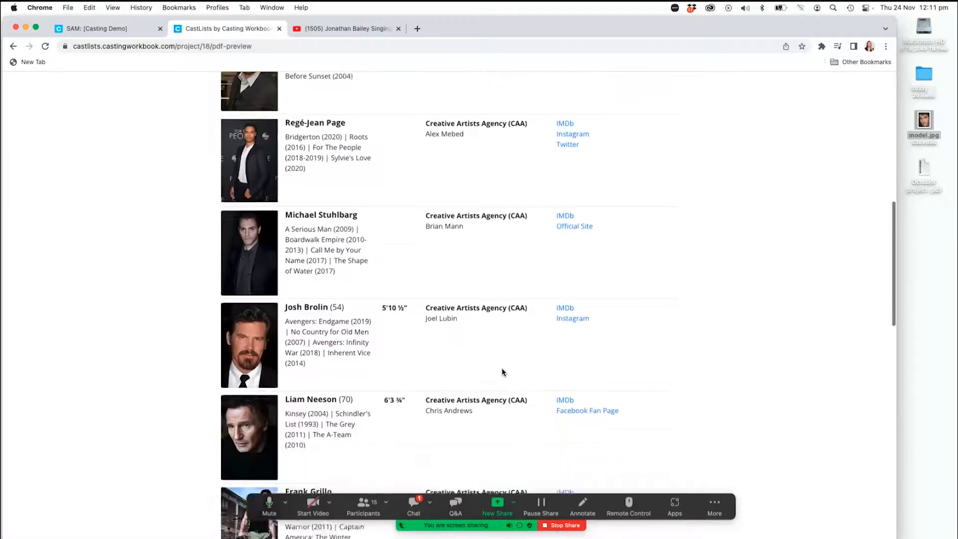
{"action": "scroll", "coordinate": [502, 372], "scroll_direction": "up", "scroll_amount": 20}
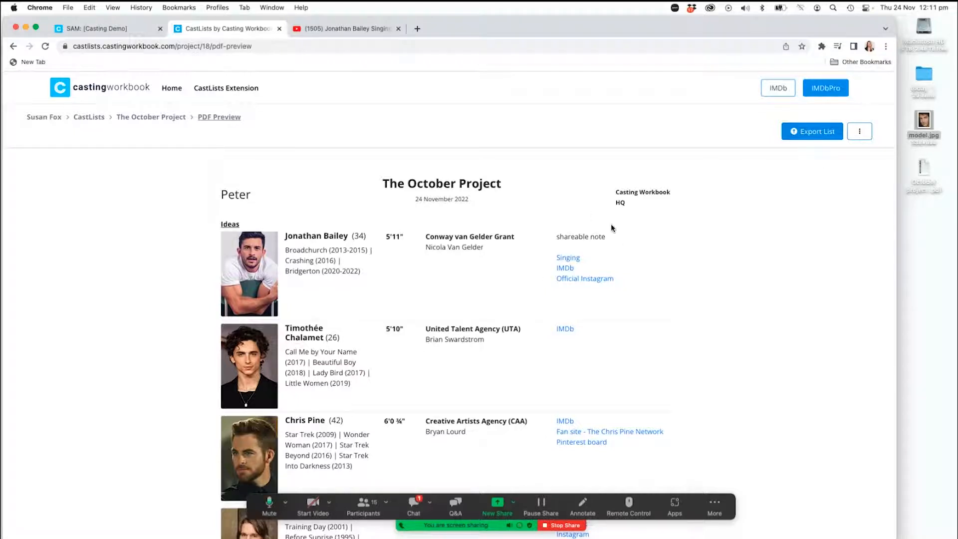
{"action": "left_click", "coordinate": [822, 132]}
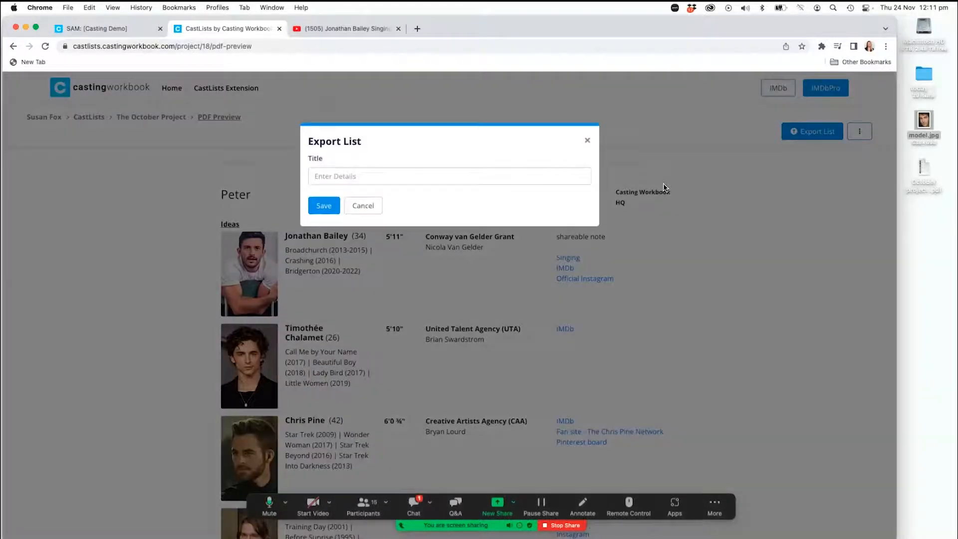
{"action": "left_click", "coordinate": [445, 173]}
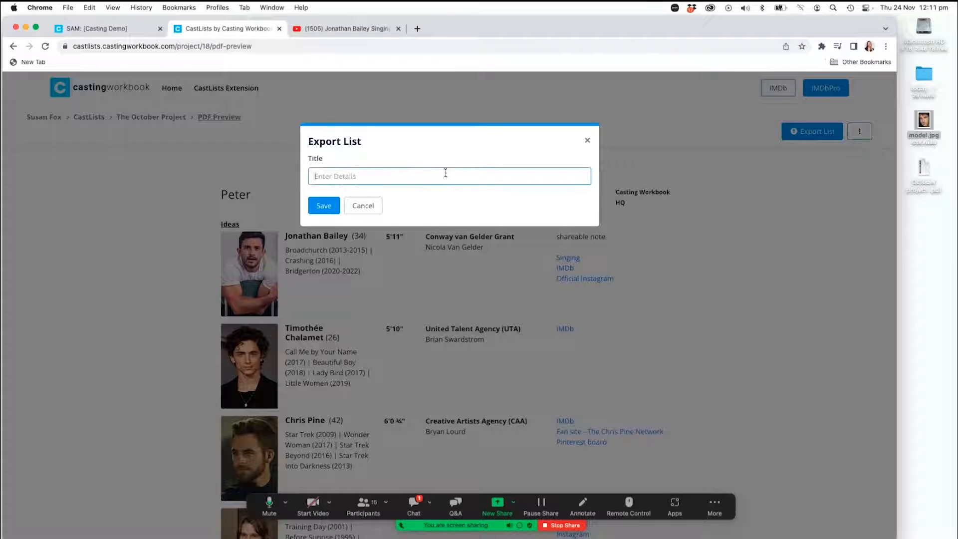
{"action": "type", "text": "E"}
{"action": "type", "text": "or Production - Peter"}
{"action": "left_click", "coordinate": [323, 205]}
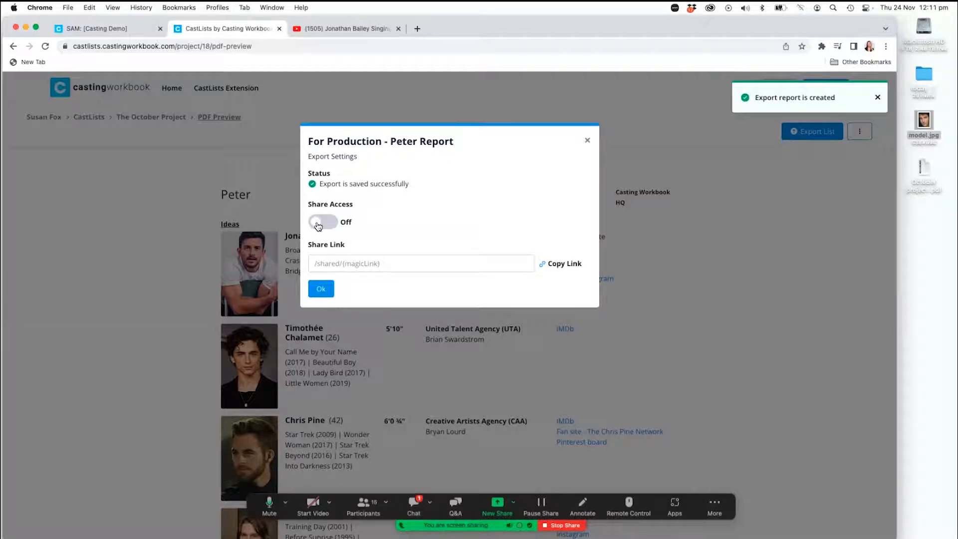
{"action": "left_click", "coordinate": [318, 225]}
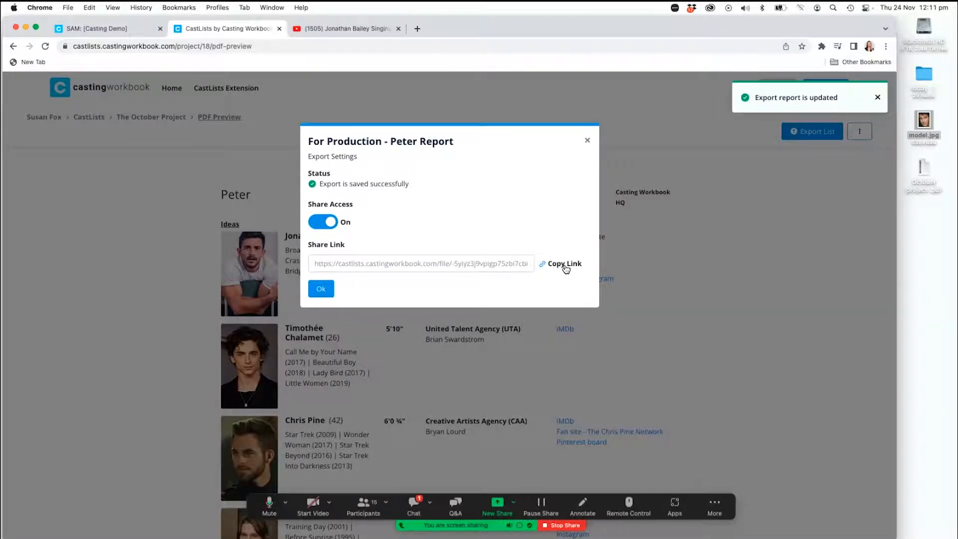
{"action": "left_click", "coordinate": [320, 289]}
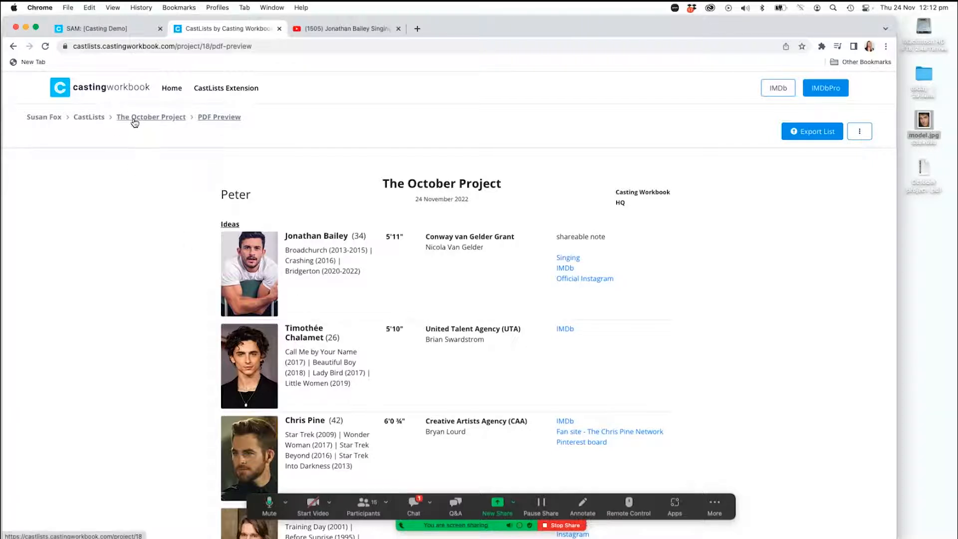
View the "For Production - Peter" export from The October Project's export history, and return to the CastLists overview.
{"action": "left_click", "coordinate": [89, 117]}
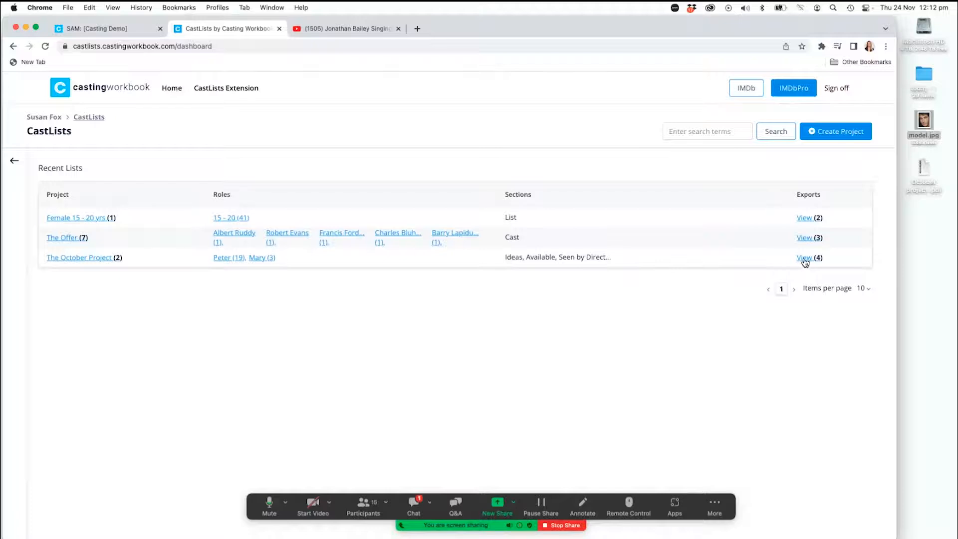
{"action": "left_click", "coordinate": [804, 258]}
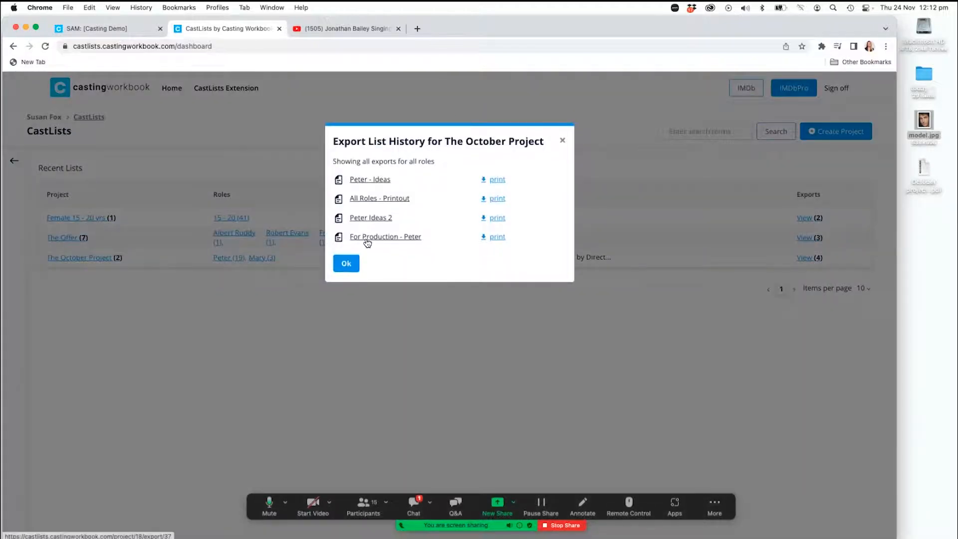
{"action": "left_click", "coordinate": [376, 237]}
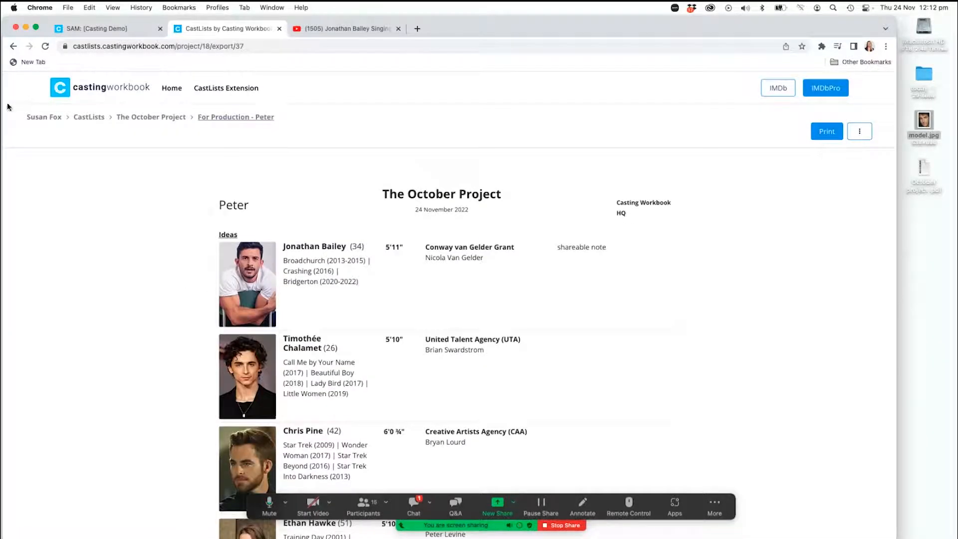
{"action": "left_click", "coordinate": [13, 47]}
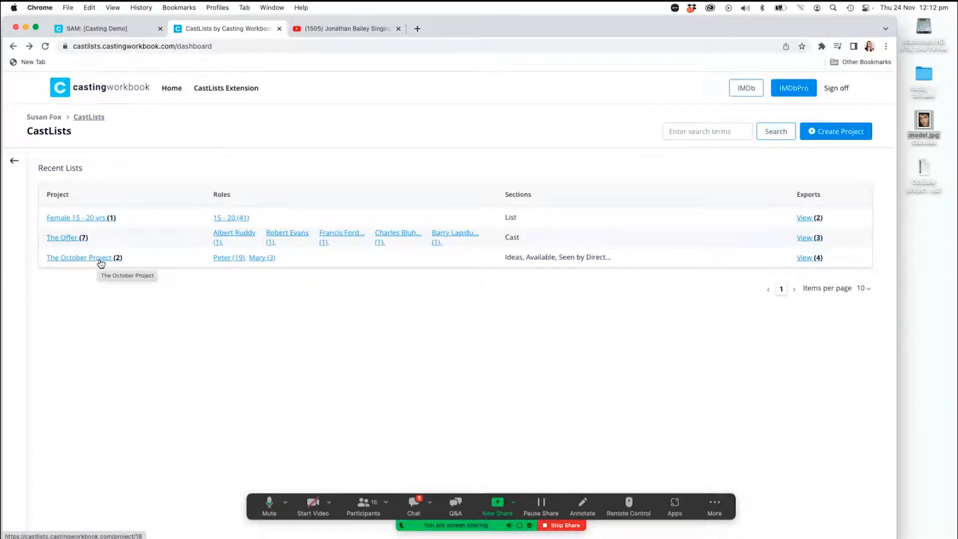
Open The Offer project and look through its cast cards by role.
{"action": "left_click", "coordinate": [71, 242]}
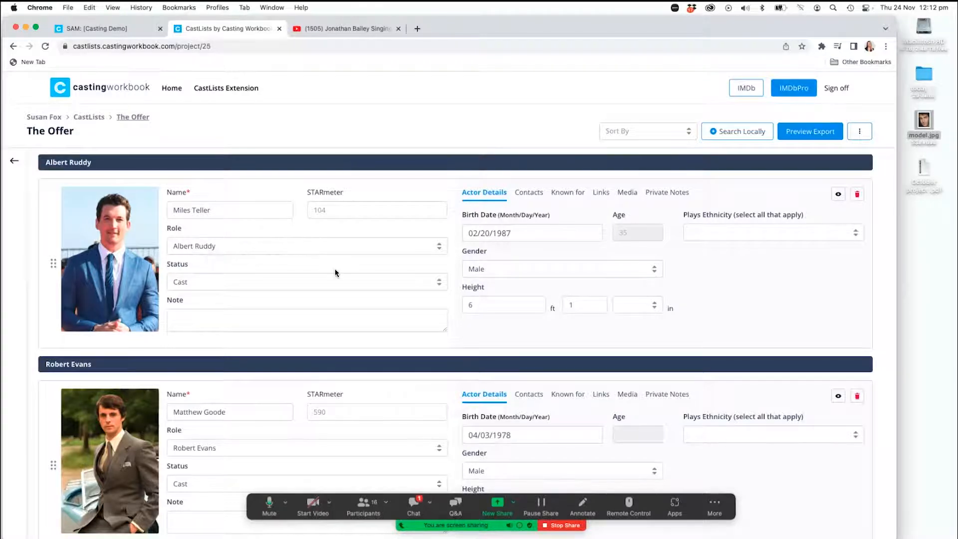
{"action": "scroll", "coordinate": [335, 272], "scroll_direction": "down", "scroll_amount": 13}
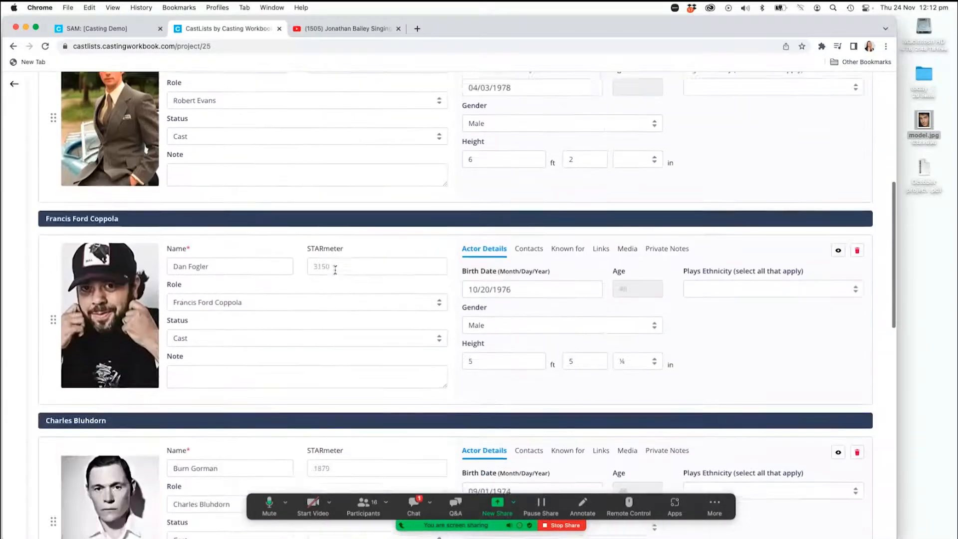
{"action": "scroll", "coordinate": [335, 272], "scroll_direction": "down", "scroll_amount": 8}
{"action": "scroll", "coordinate": [336, 273], "scroll_direction": "up", "scroll_amount": 20}
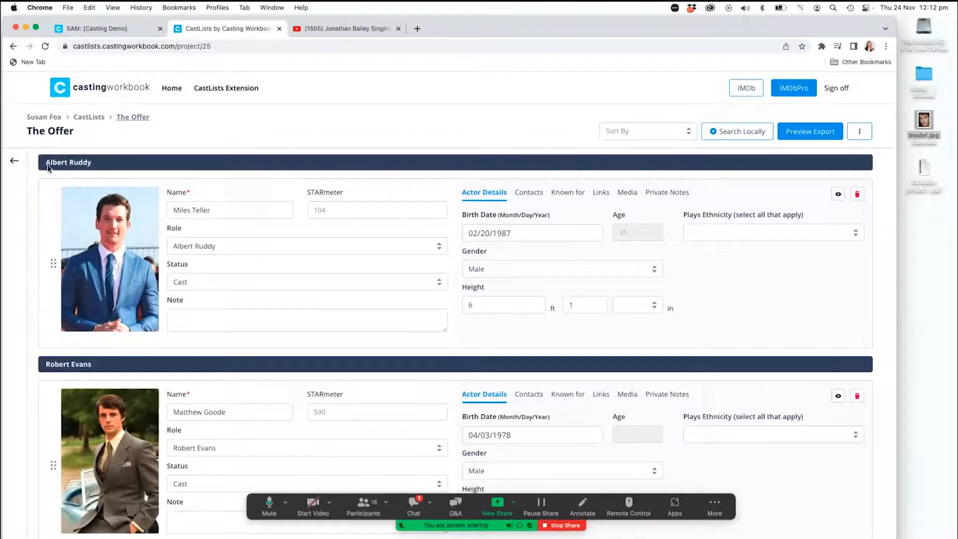
Open the Female 15 - 20 yrs project, browse its actors and toggle the visibility of the card above Bailey Bass.
{"action": "left_click", "coordinate": [84, 118]}
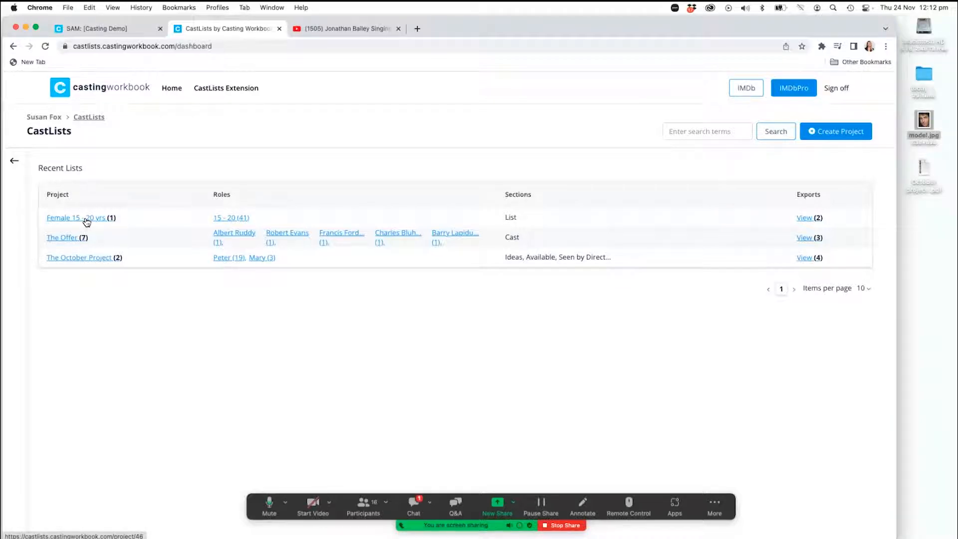
{"action": "left_click", "coordinate": [86, 220]}
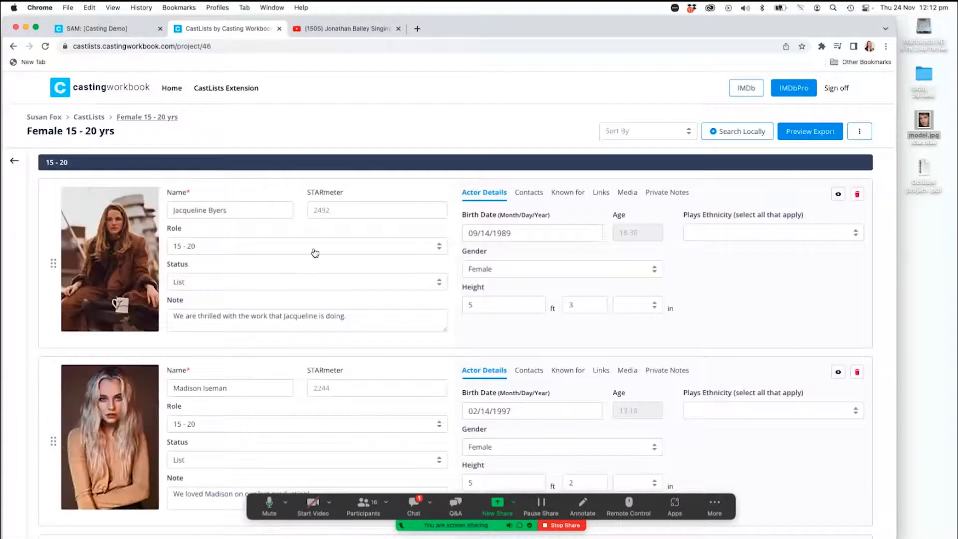
{"action": "scroll", "coordinate": [539, 362], "scroll_direction": "down", "scroll_amount": 15}
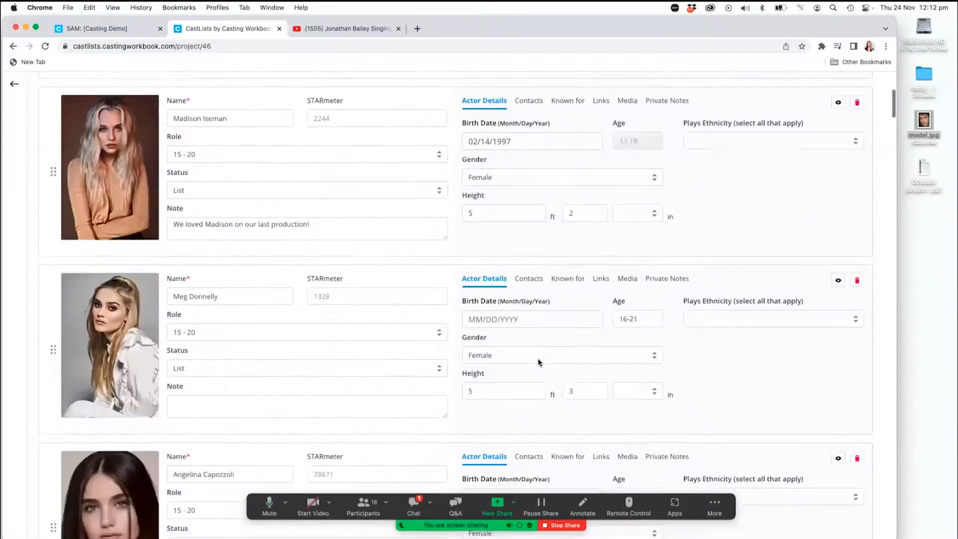
{"action": "scroll", "coordinate": [538, 362], "scroll_direction": "down", "scroll_amount": 12}
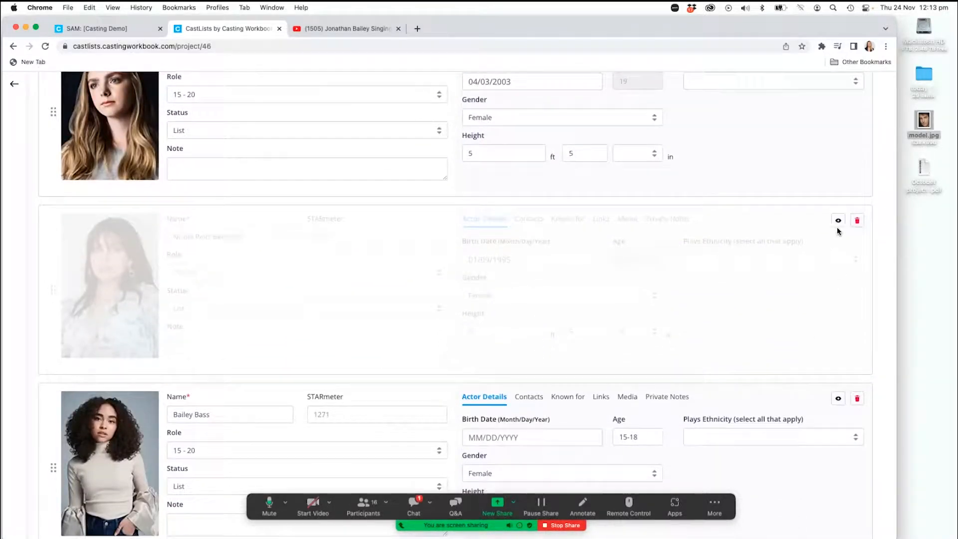
{"action": "left_click", "coordinate": [837, 220]}
{"action": "scroll", "coordinate": [634, 295], "scroll_direction": "down", "scroll_amount": 15}
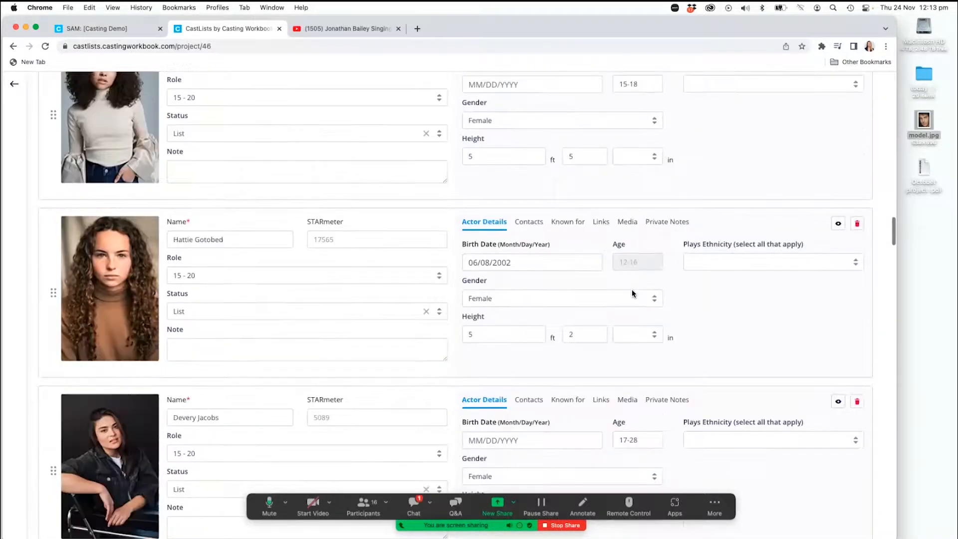
Look through the remaining actor cards in the Female 15 - 20 yrs project, and return to the CastLists overview.
{"action": "scroll", "coordinate": [633, 293], "scroll_direction": "down", "scroll_amount": 15}
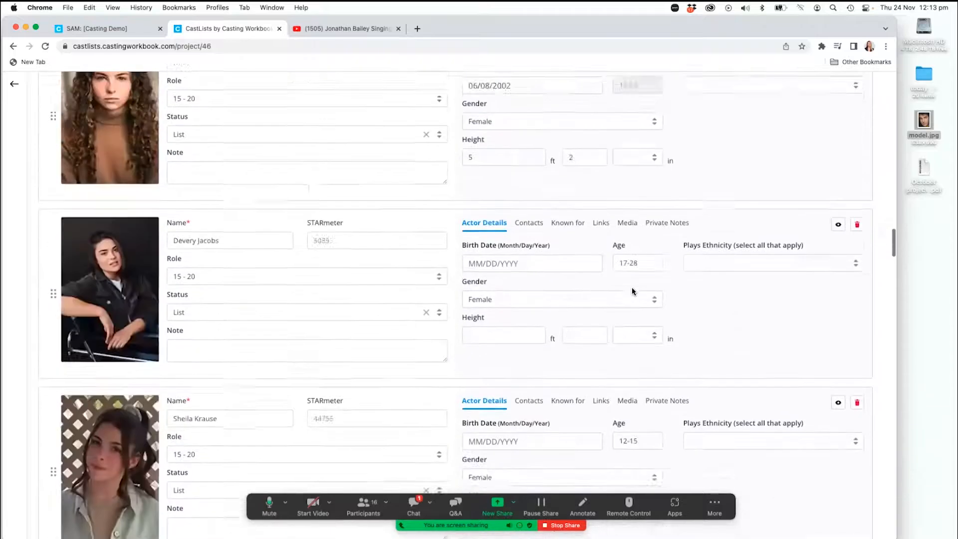
{"action": "scroll", "coordinate": [632, 287], "scroll_direction": "up", "scroll_amount": 15}
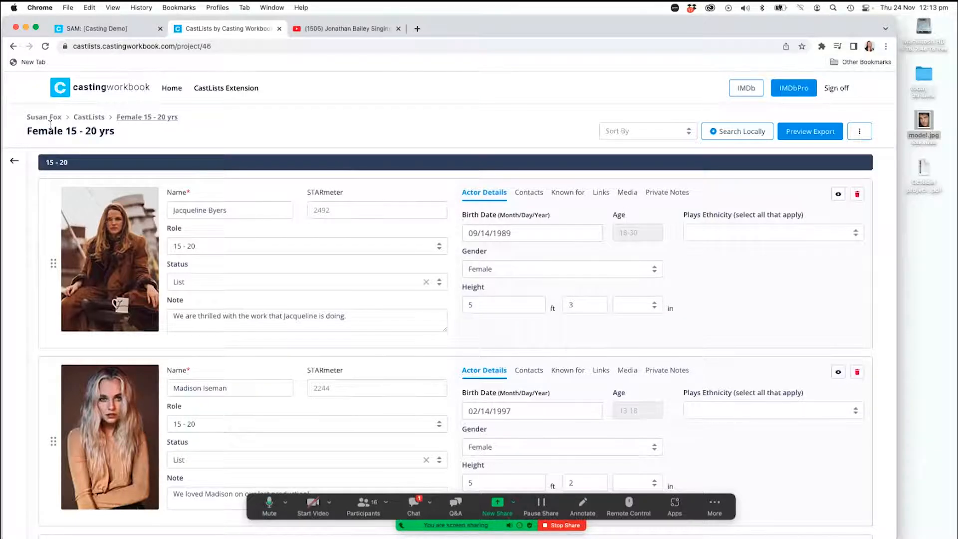
{"action": "left_click", "coordinate": [86, 118]}
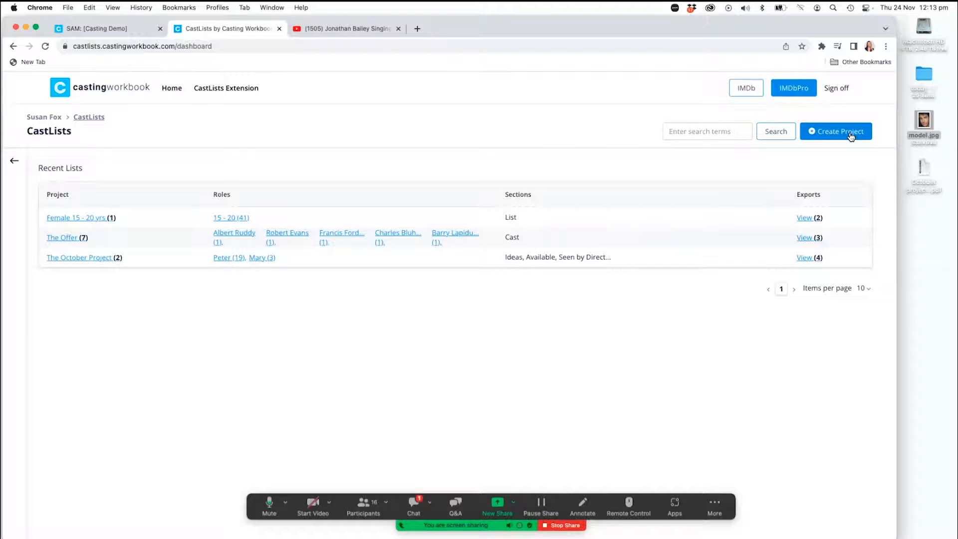
Start a new cast list project and name it "The Winter Project".
{"action": "left_click", "coordinate": [850, 136]}
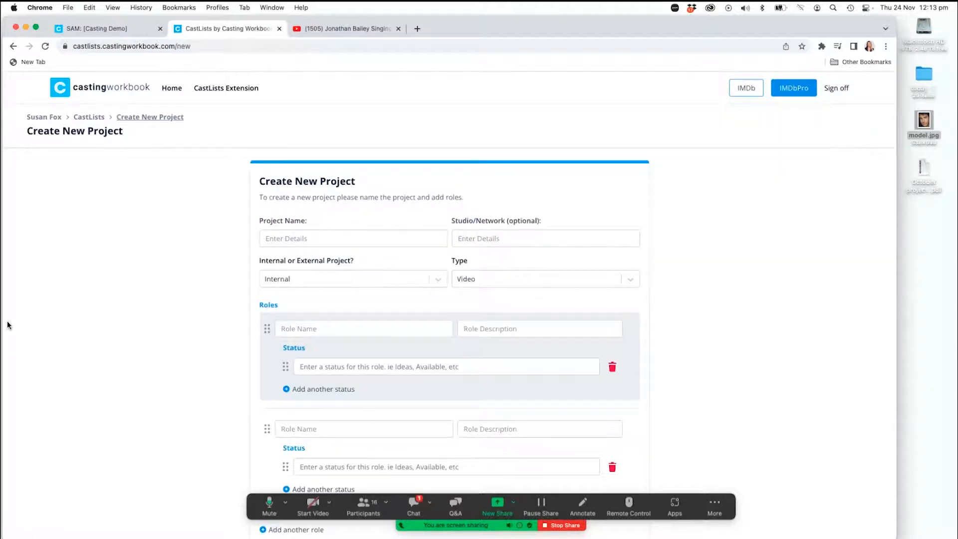
{"action": "left_click", "coordinate": [271, 237]}
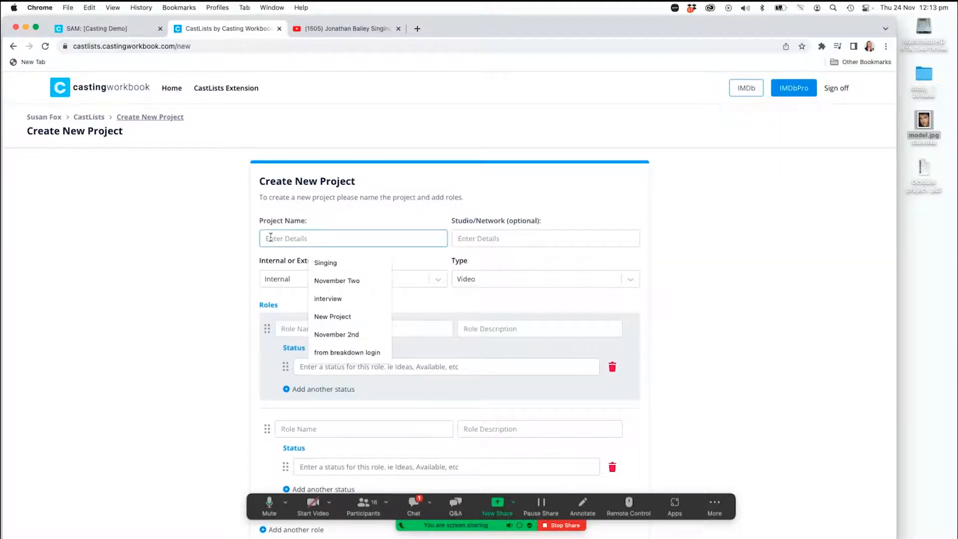
{"action": "type", "text": "The"}
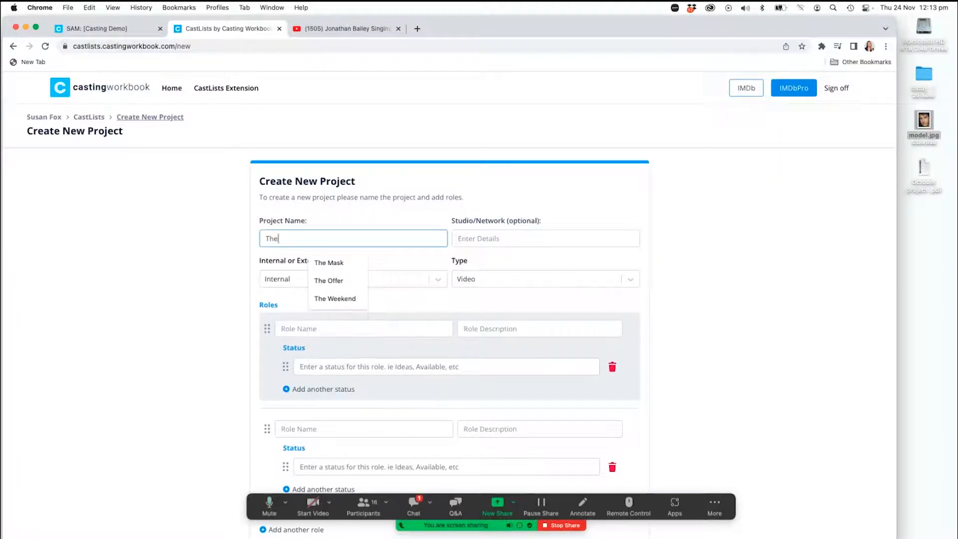
{"action": "type", "text": " Winter Proje"}
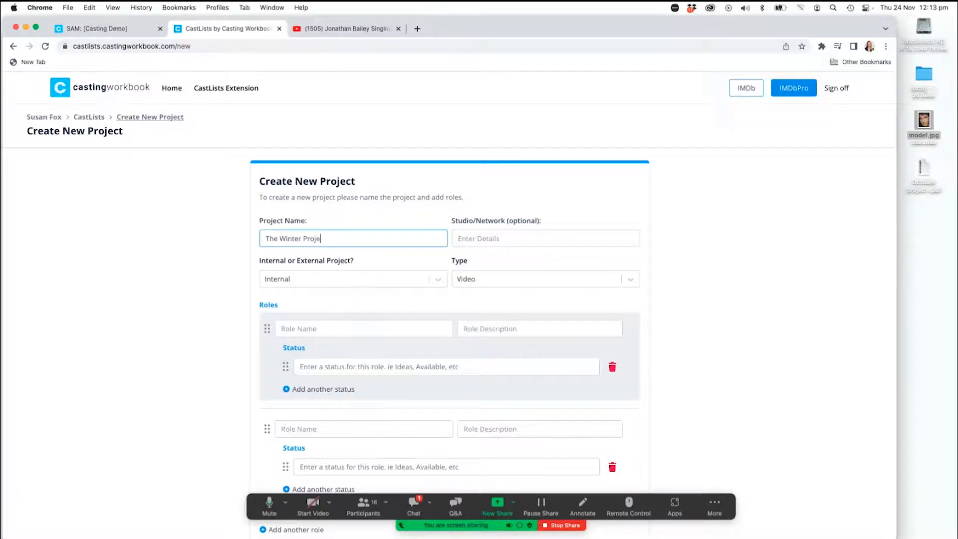
{"action": "type", "text": "ct"}
Name the project's first role "Sam" and set its first status to Ideas.
{"action": "left_click", "coordinate": [284, 330]}
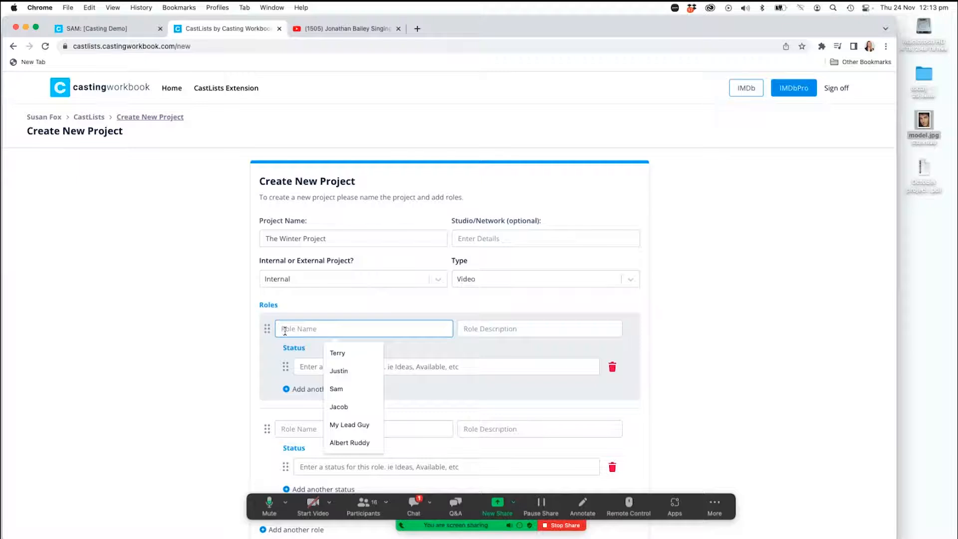
{"action": "left_click", "coordinate": [342, 388]}
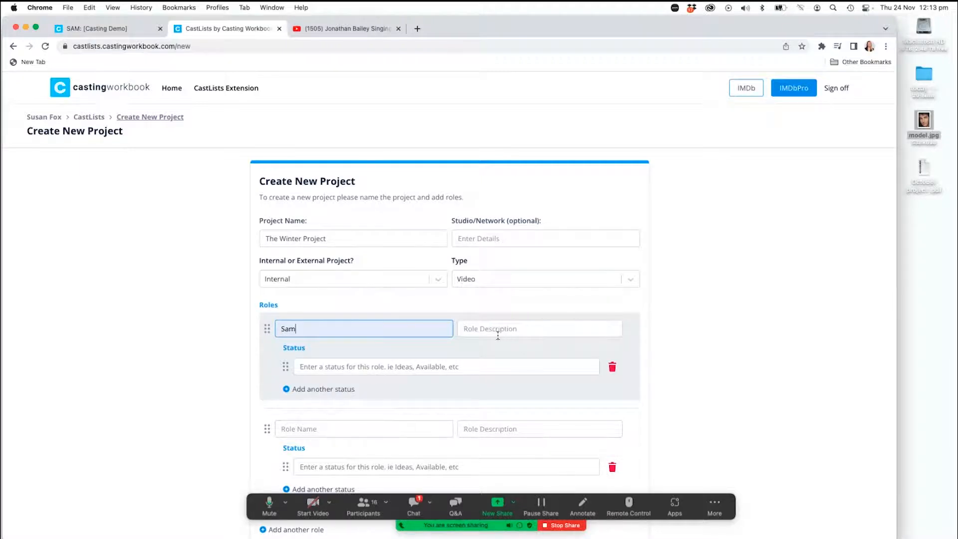
{"action": "left_click", "coordinate": [316, 367]}
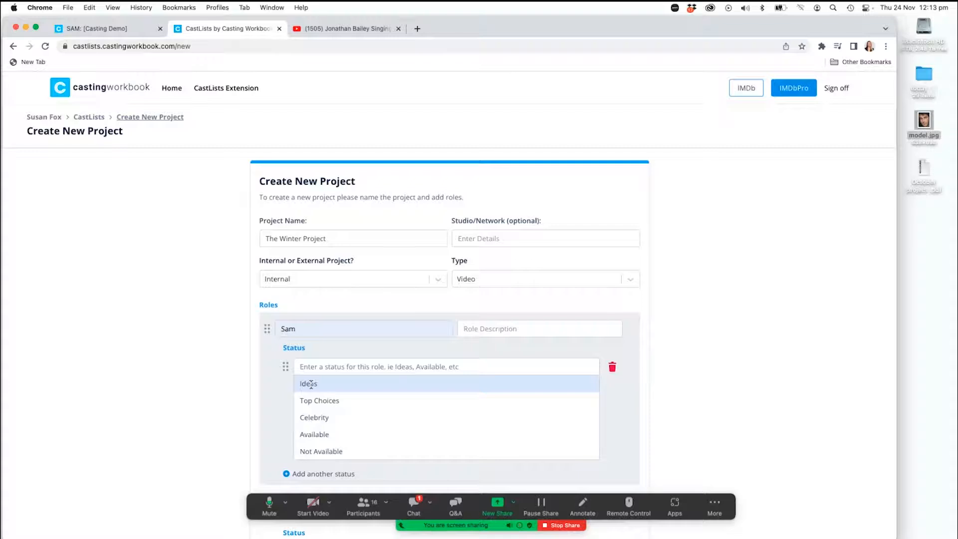
{"action": "left_click", "coordinate": [311, 385]}
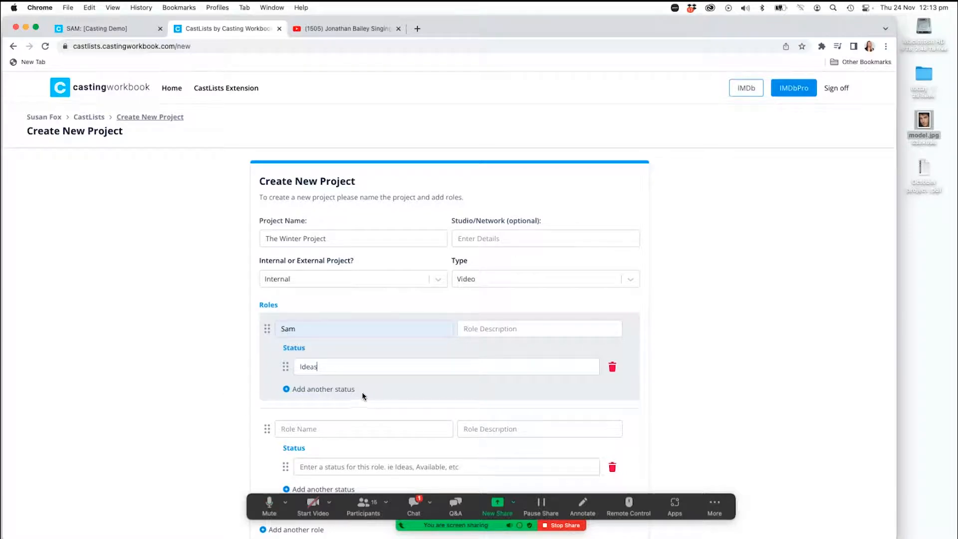
Add a second status, "Seen by Director", to the Sam role.
{"action": "left_click", "coordinate": [348, 389]}
{"action": "left_click", "coordinate": [313, 388]}
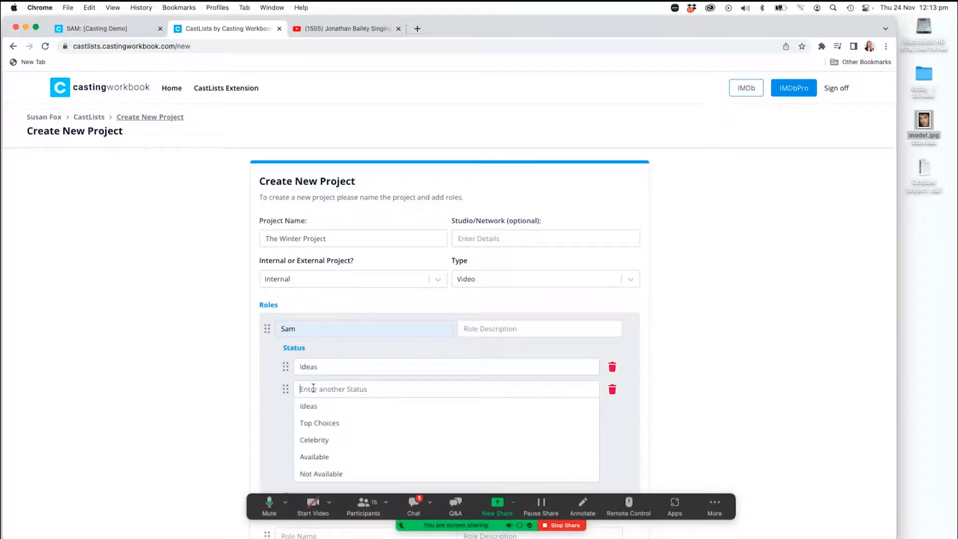
{"action": "type", "text": "Seen by Directo"}
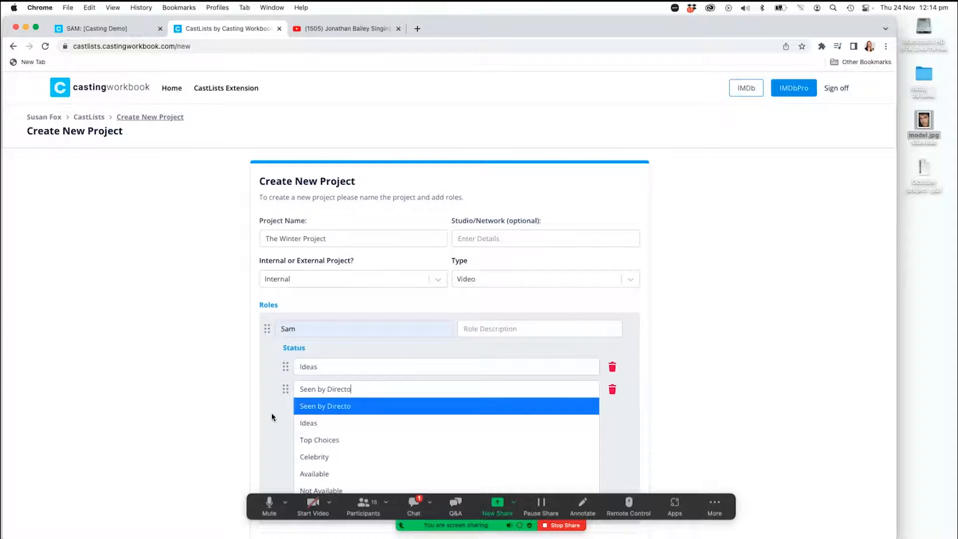
{"action": "type", "text": "r"}
{"action": "key", "text": "Return"}
Move the meeting controls out of the way and create The Winter Project, leaving its second role empty.
{"action": "scroll", "coordinate": [244, 386], "scroll_direction": "down", "scroll_amount": 1}
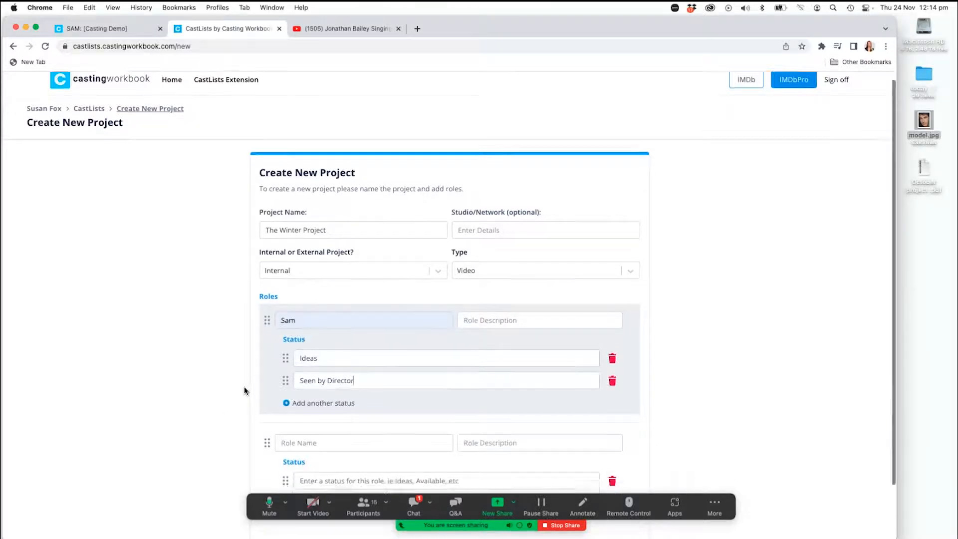
{"action": "scroll", "coordinate": [243, 386], "scroll_direction": "down", "scroll_amount": 3}
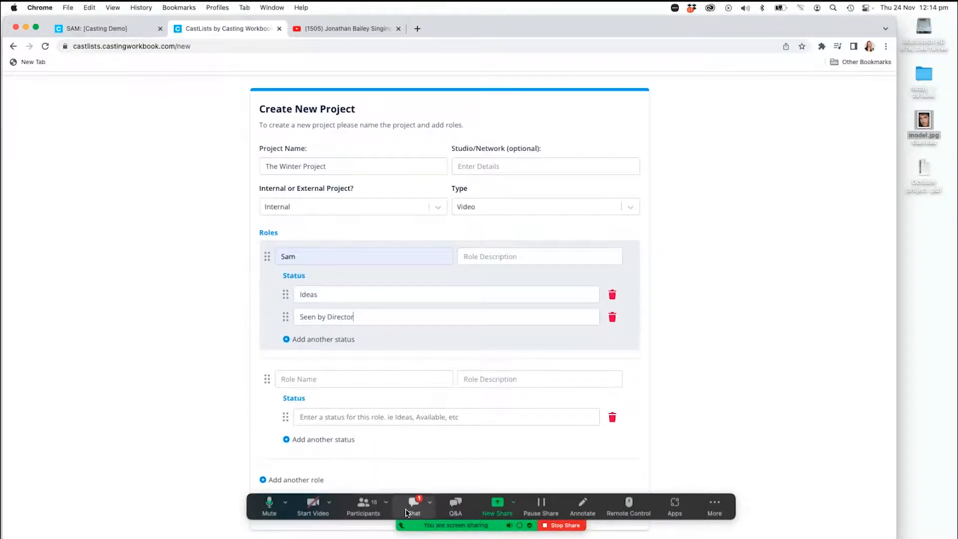
{"action": "left_click_drag", "start_coordinate": [257, 502], "coordinate": [344, 500]}
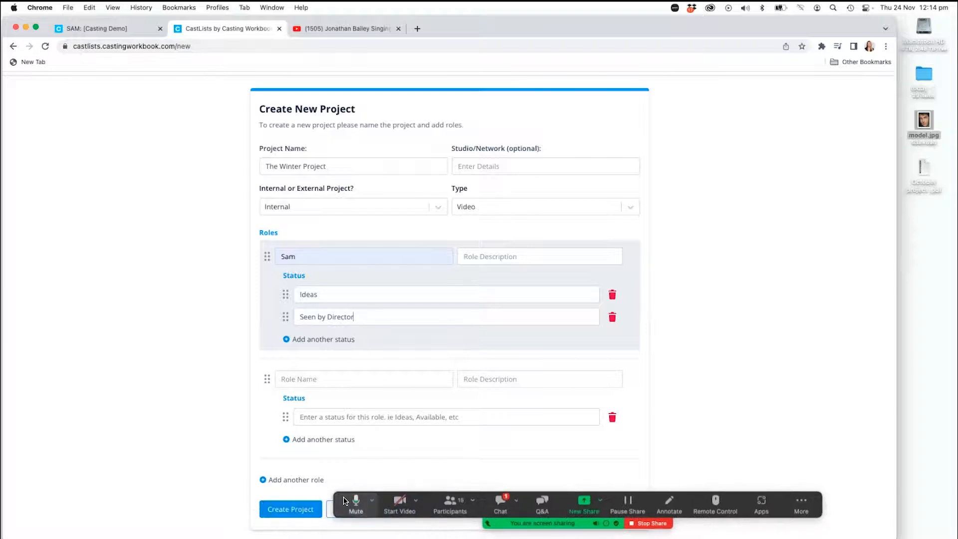
{"action": "left_click", "coordinate": [269, 509]}
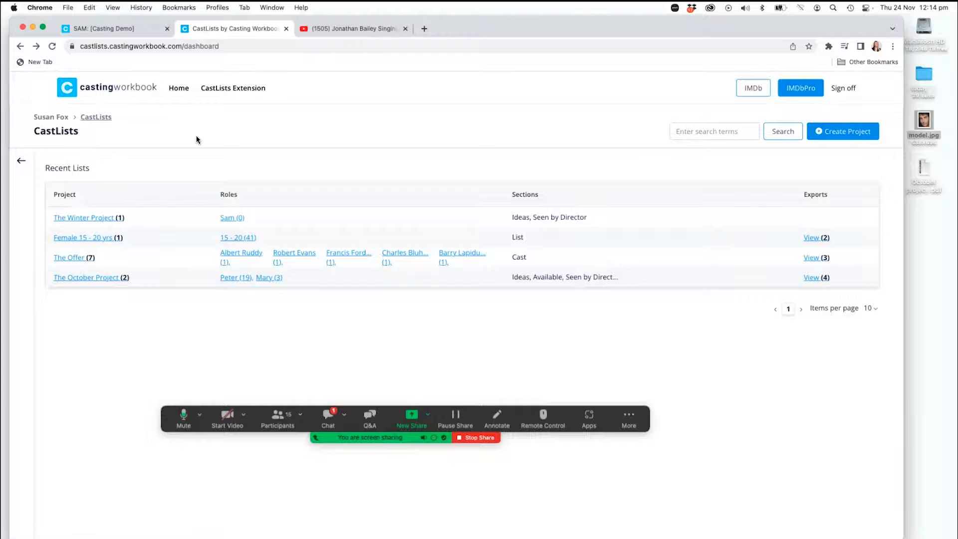
{"action": "left_click_drag", "start_coordinate": [472, 29], "coordinate": [477, 28]}
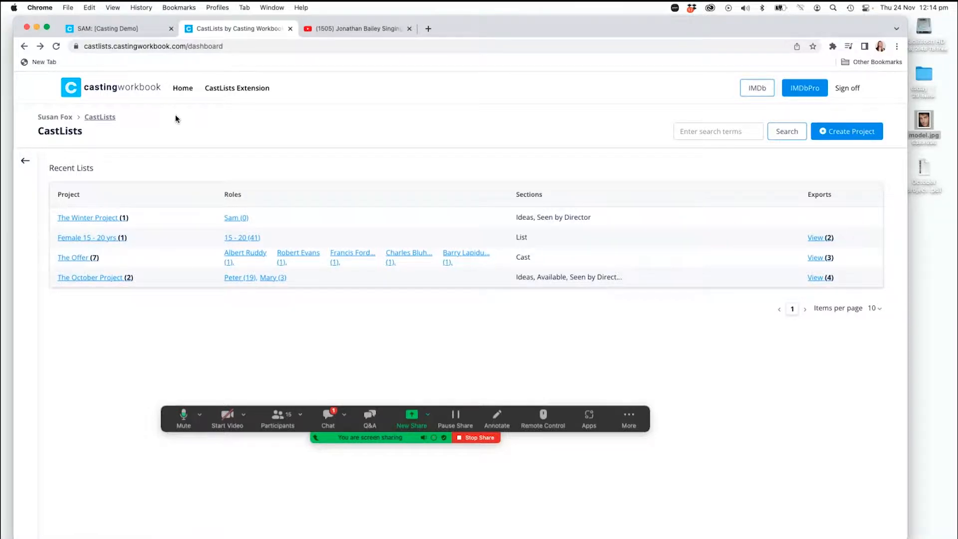
Show the All Projects list, check the roles under The Winter Project and The October Project, and hide the list again.
{"action": "left_click", "coordinate": [26, 161]}
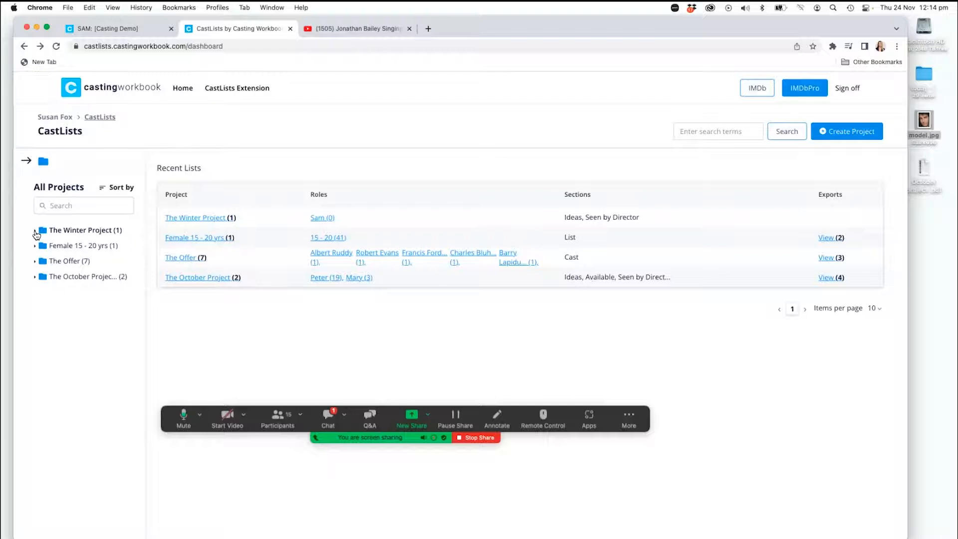
{"action": "left_click", "coordinate": [35, 231]}
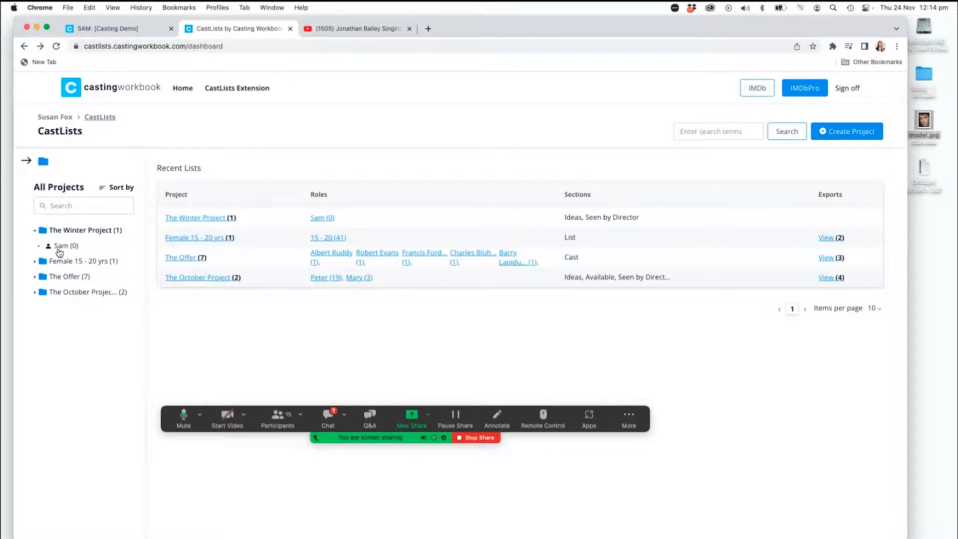
{"action": "left_click", "coordinate": [35, 231]}
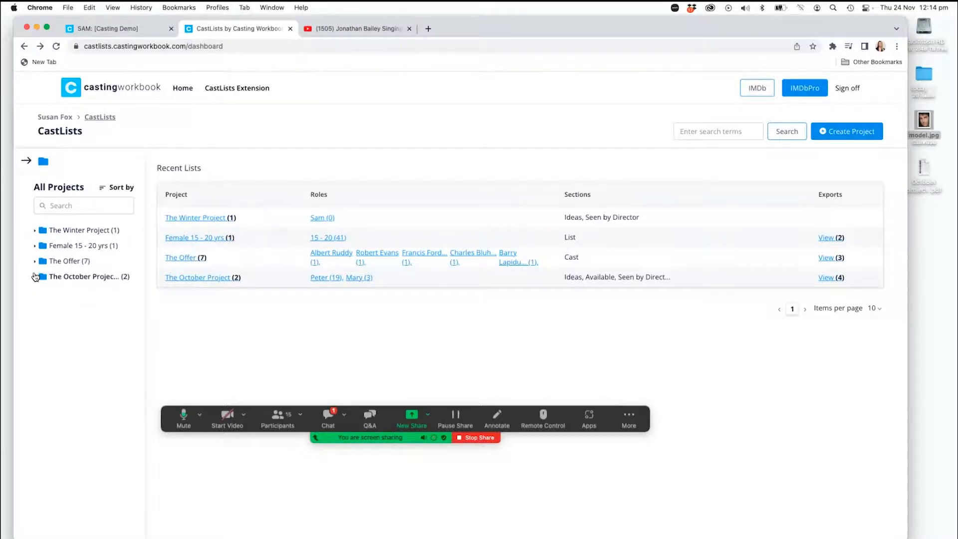
{"action": "left_click", "coordinate": [35, 276]}
{"action": "left_click", "coordinate": [35, 275]}
{"action": "left_click", "coordinate": [28, 161]}
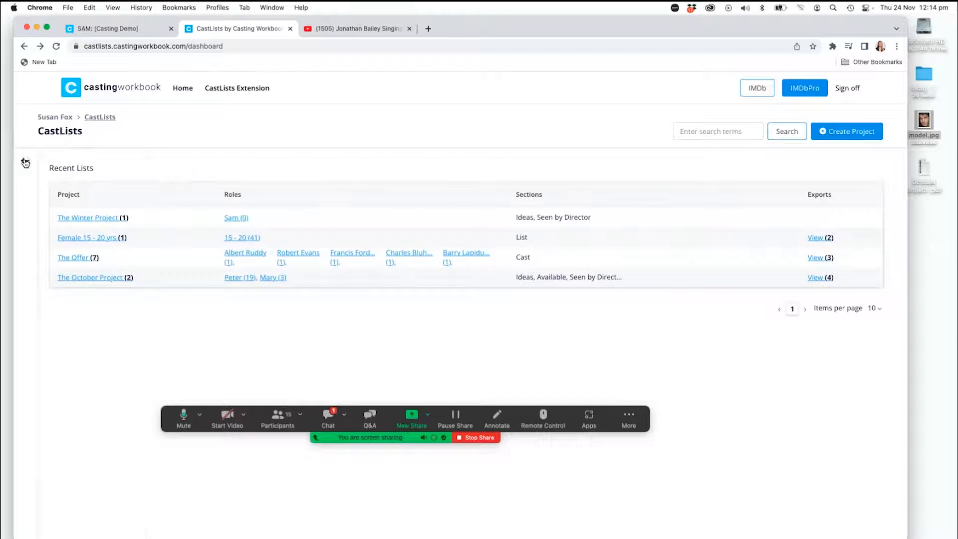
{"action": "left_click", "coordinate": [89, 220]}
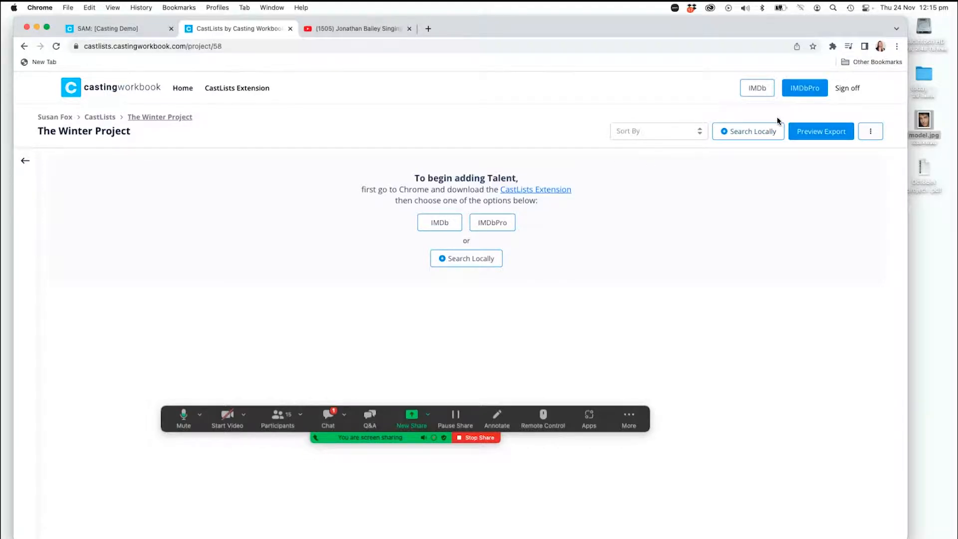
{"action": "left_click", "coordinate": [804, 90]}
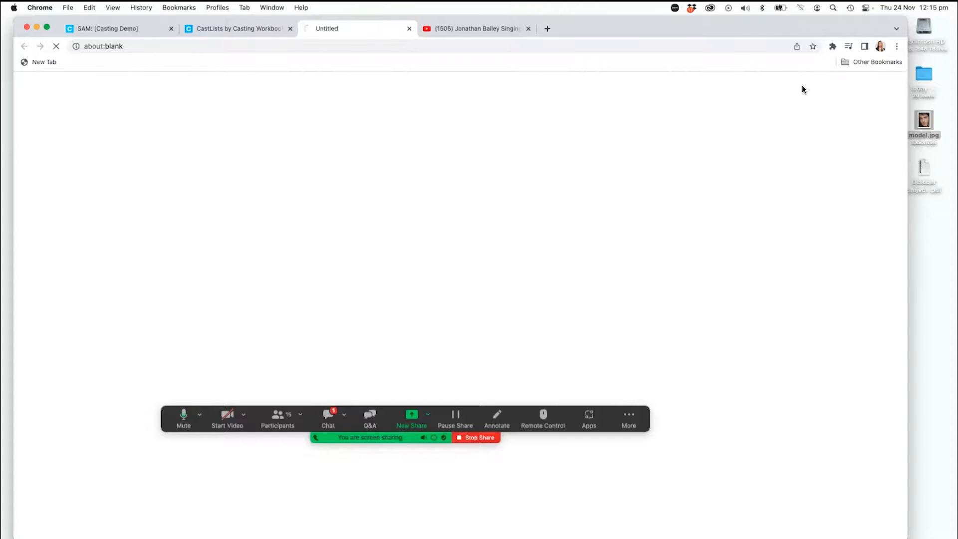
{"action": "left_click", "coordinate": [361, 84]}
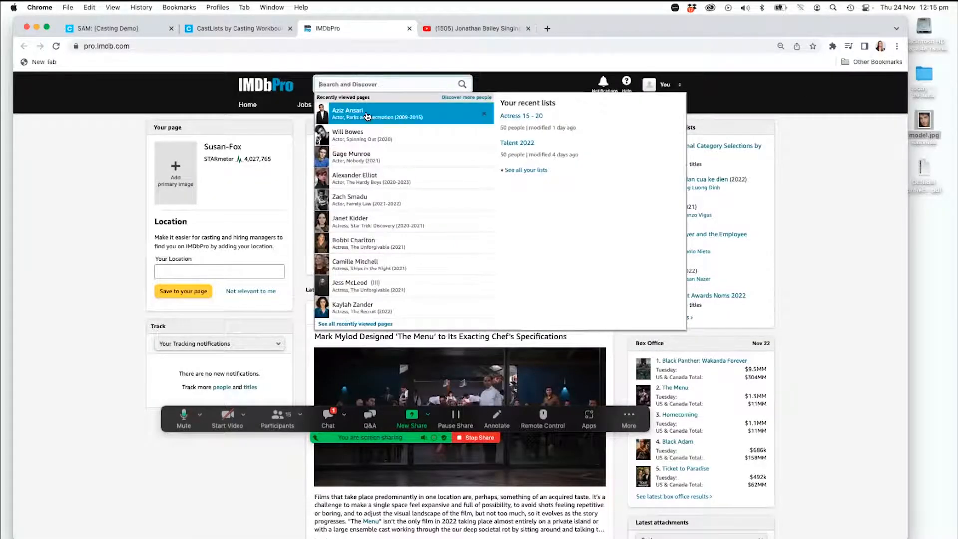
{"action": "left_click", "coordinate": [351, 180]}
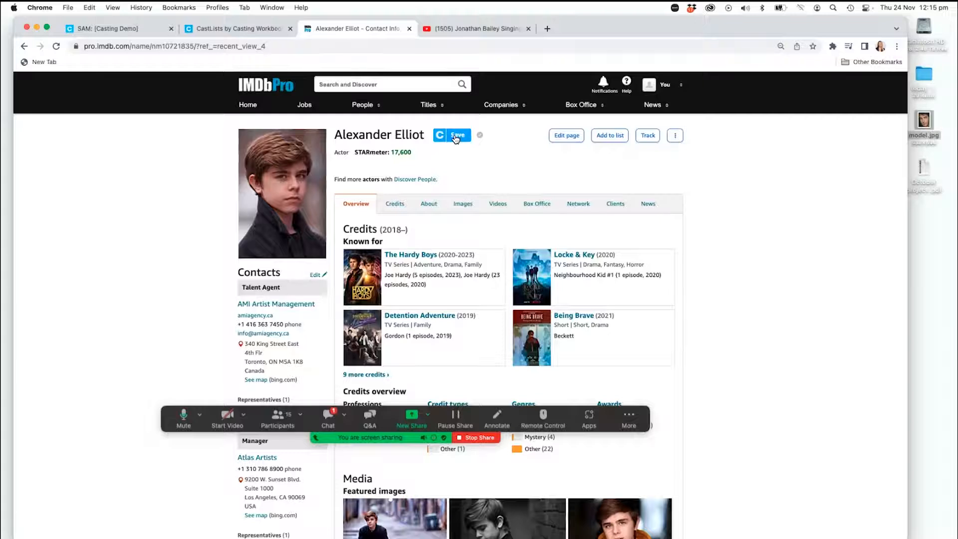
{"action": "left_click", "coordinate": [454, 139]}
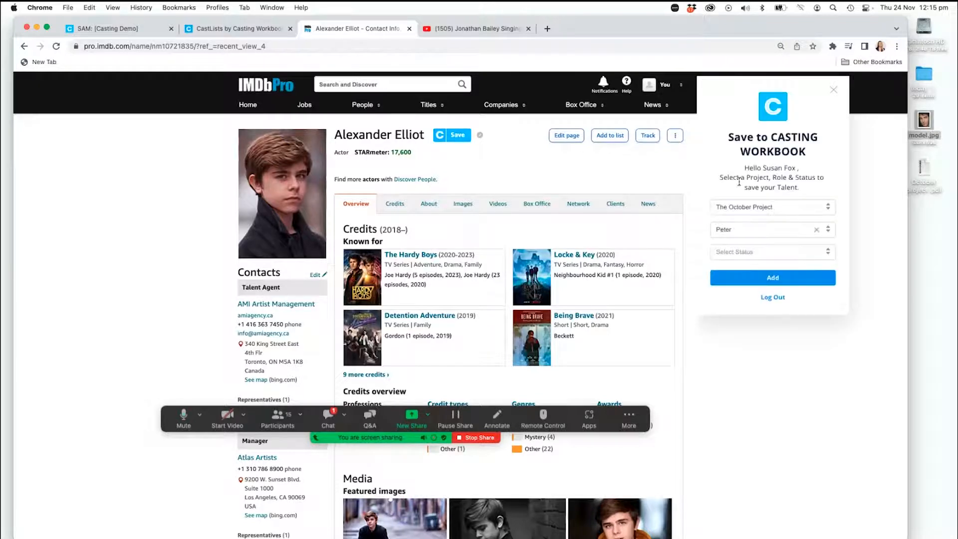
{"action": "left_click", "coordinate": [741, 206]}
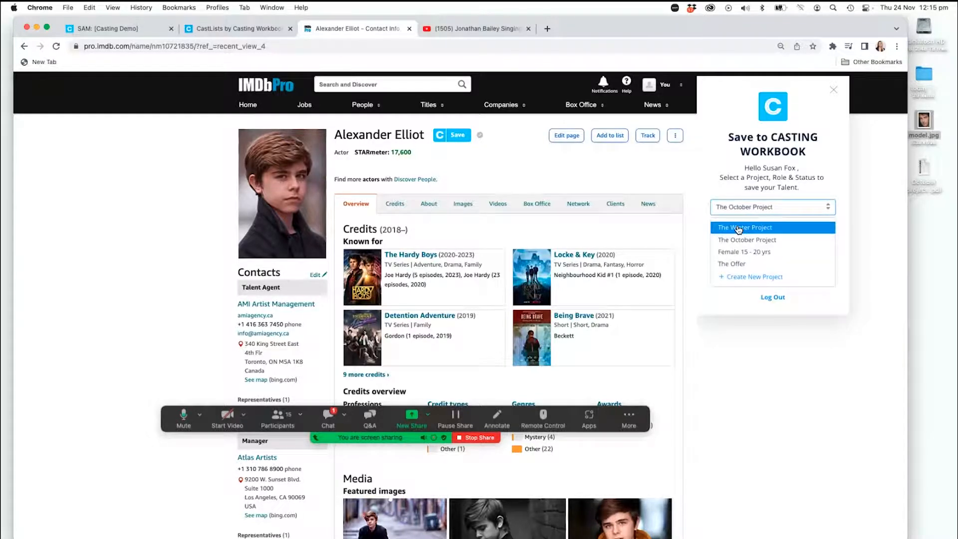
{"action": "left_click", "coordinate": [736, 227]}
{"action": "left_click", "coordinate": [736, 230]}
{"action": "left_click", "coordinate": [732, 252]}
{"action": "left_click", "coordinate": [732, 253]}
{"action": "left_click", "coordinate": [729, 273]}
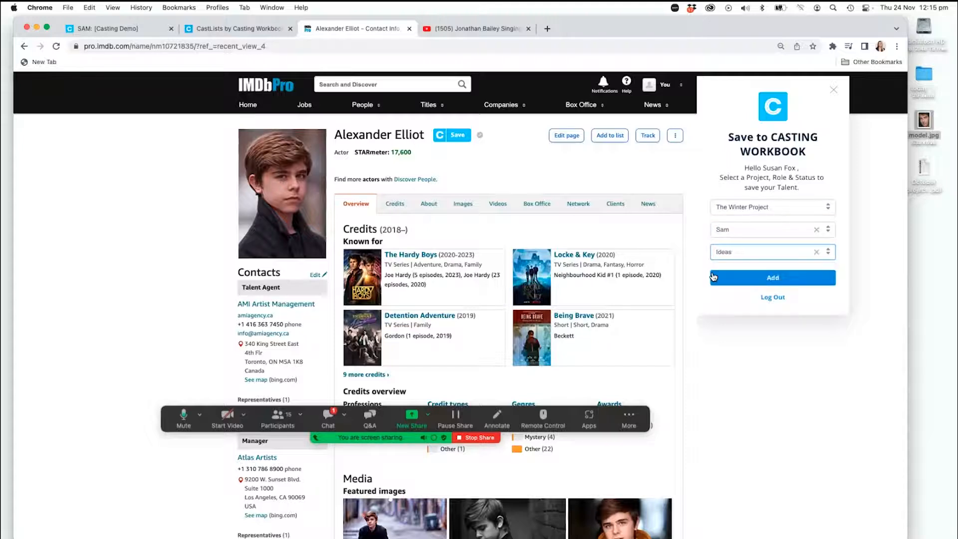
{"action": "left_click", "coordinate": [777, 278]}
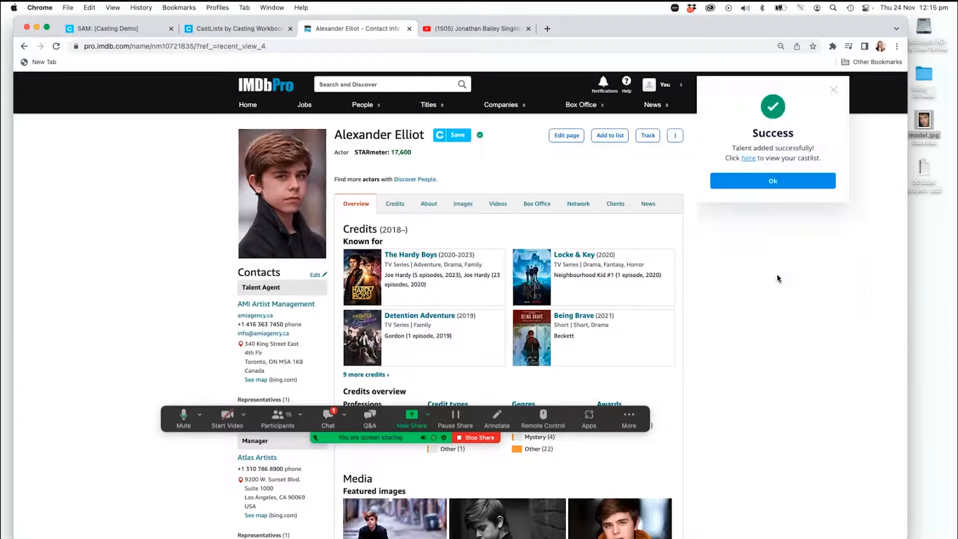
{"action": "left_click", "coordinate": [777, 182]}
{"action": "left_click", "coordinate": [391, 84]}
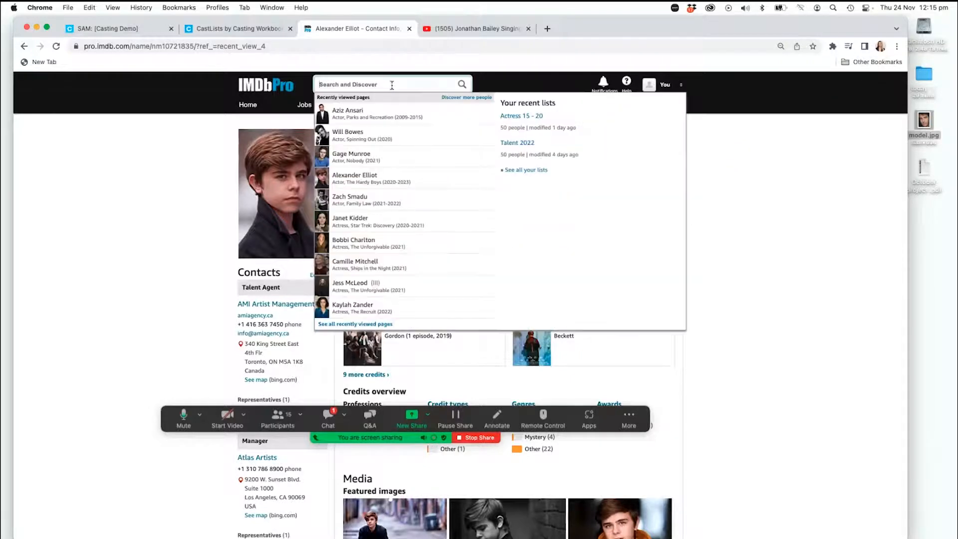
{"action": "left_click", "coordinate": [352, 199]}
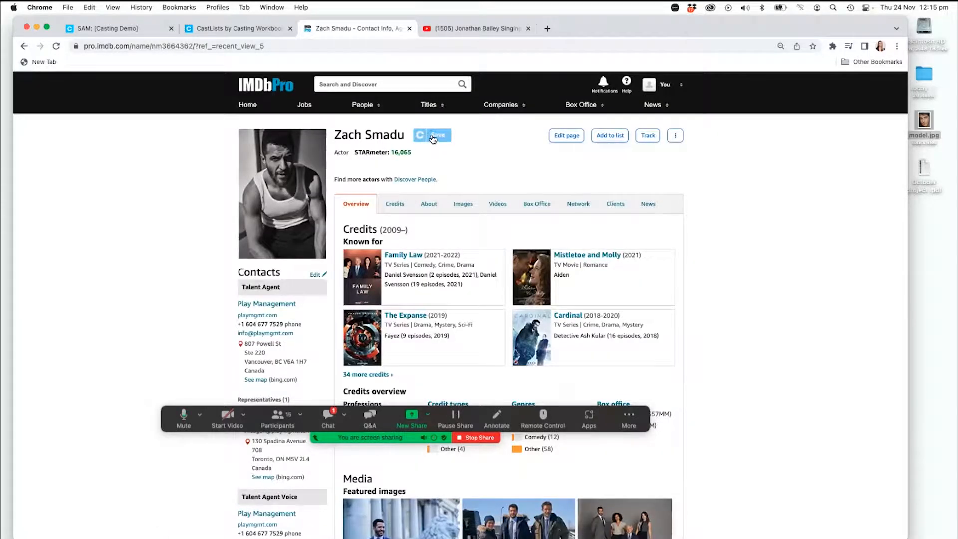
{"action": "left_click", "coordinate": [433, 140]}
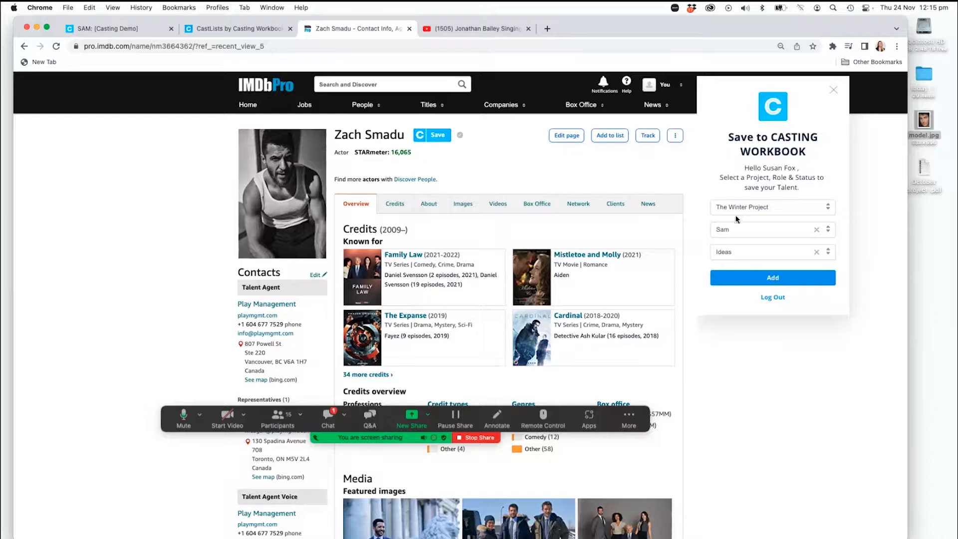
{"action": "right_click", "coordinate": [742, 277]}
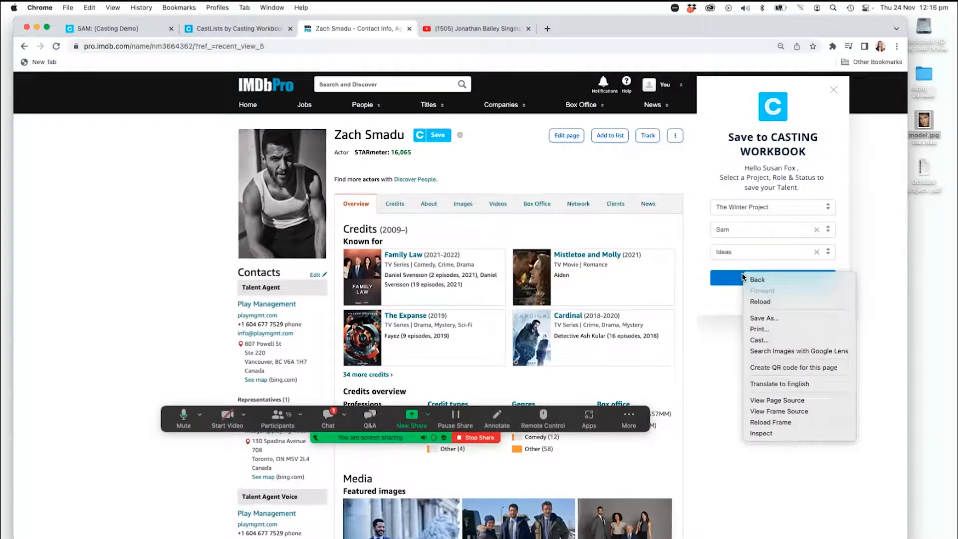
{"action": "left_click", "coordinate": [729, 279]}
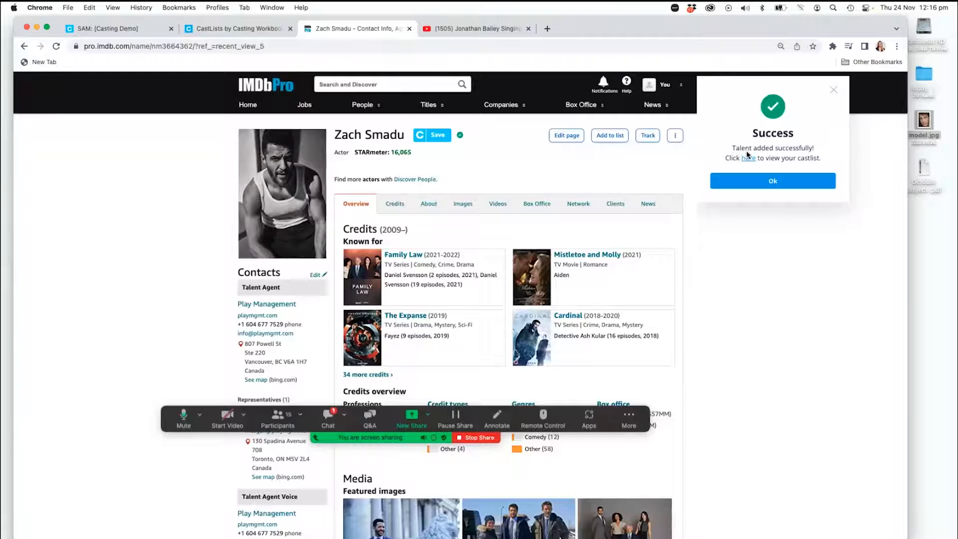
{"action": "left_click", "coordinate": [786, 181]}
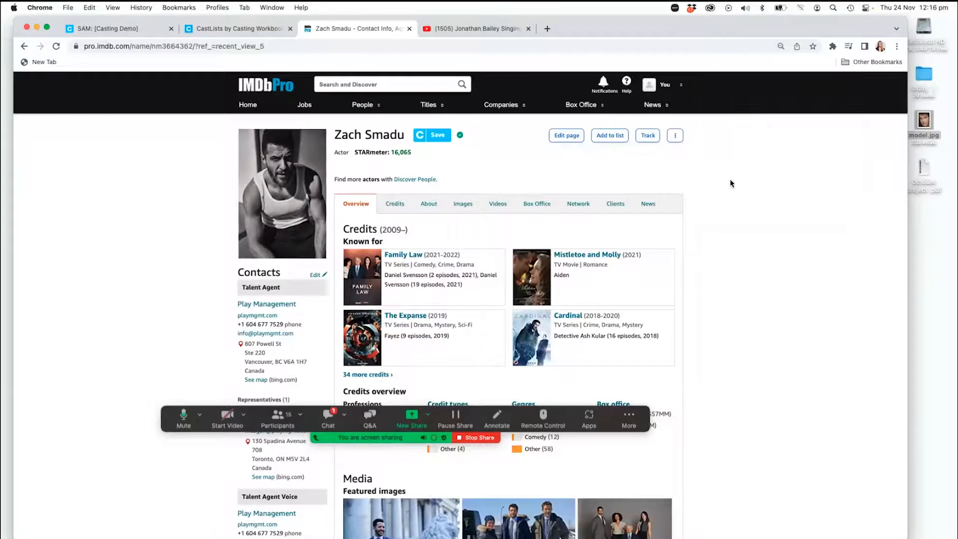
{"action": "left_click", "coordinate": [232, 29]}
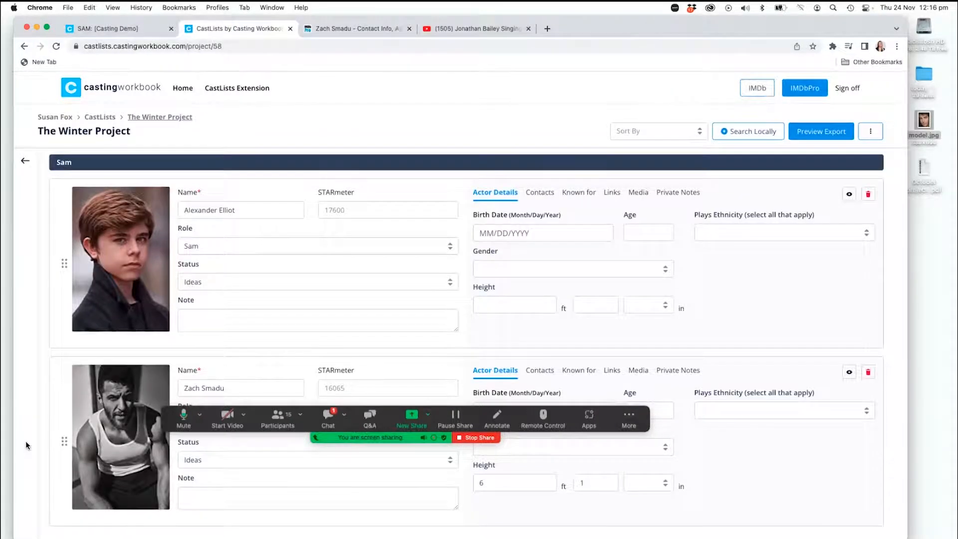
{"action": "left_click_drag", "start_coordinate": [64, 442], "coordinate": [47, 361]}
{"action": "left_click_drag", "start_coordinate": [62, 444], "coordinate": [61, 289]}
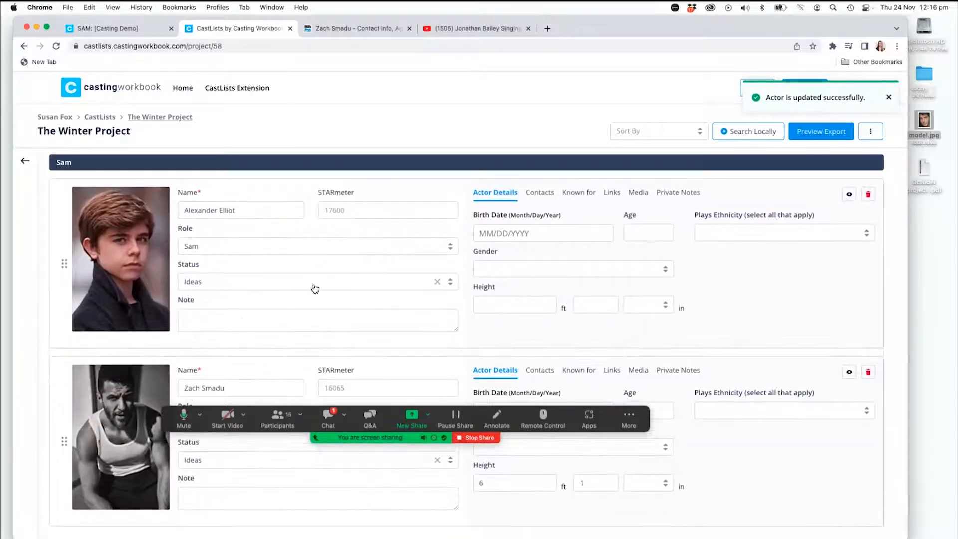
{"action": "left_click", "coordinate": [539, 196]}
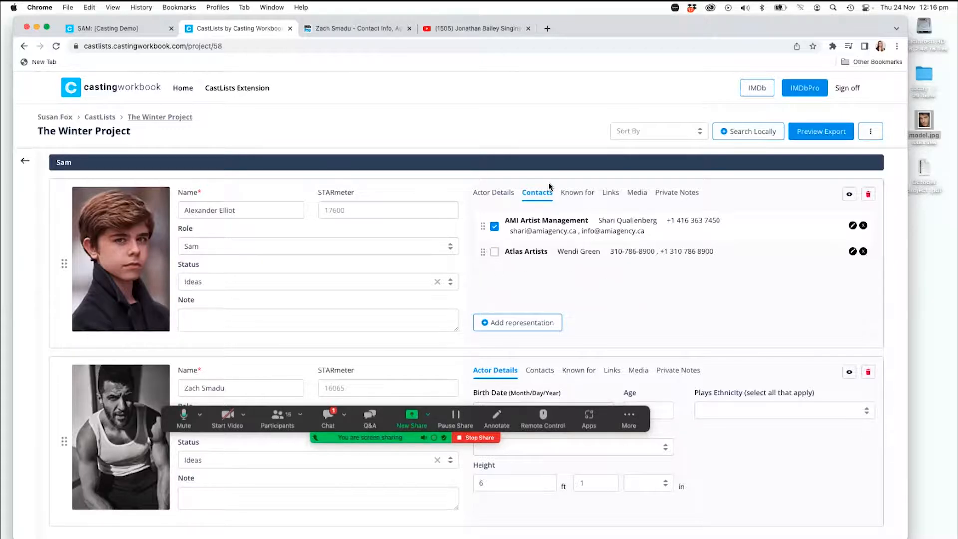
{"action": "left_click", "coordinate": [568, 195]}
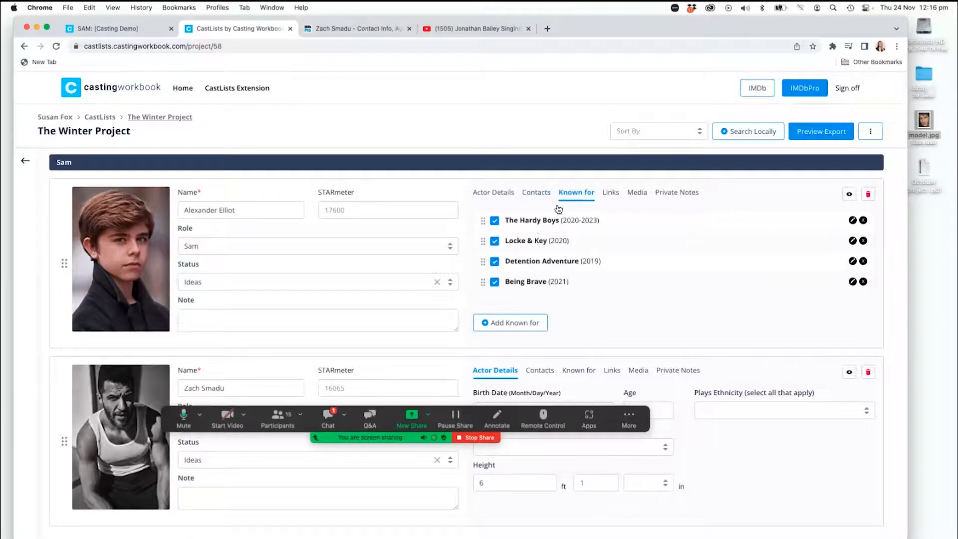
{"action": "left_click", "coordinate": [612, 195]}
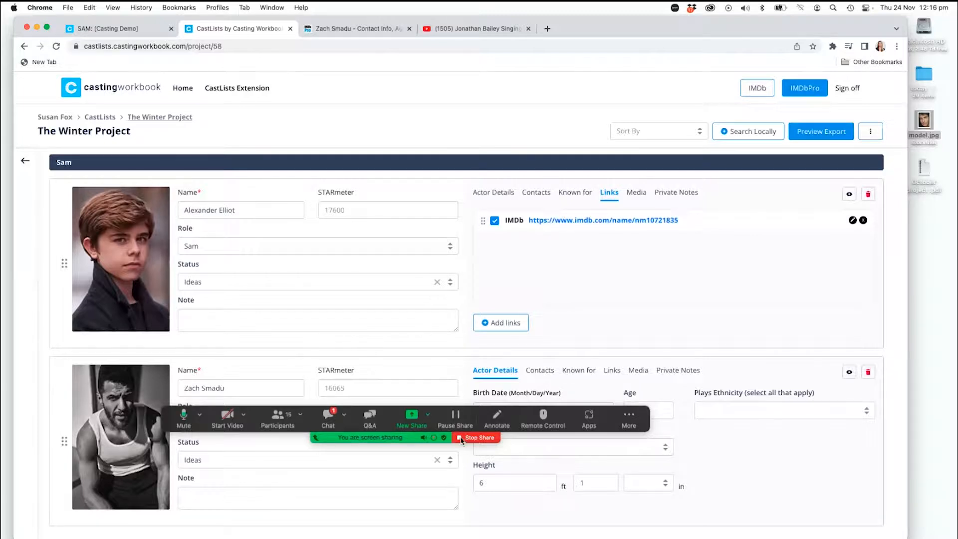
{"action": "left_click", "coordinate": [480, 442]}
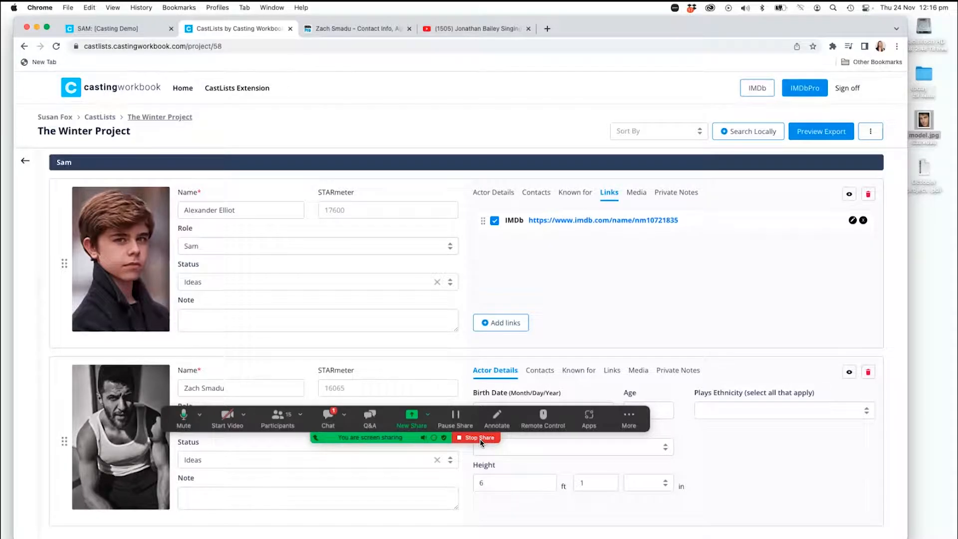